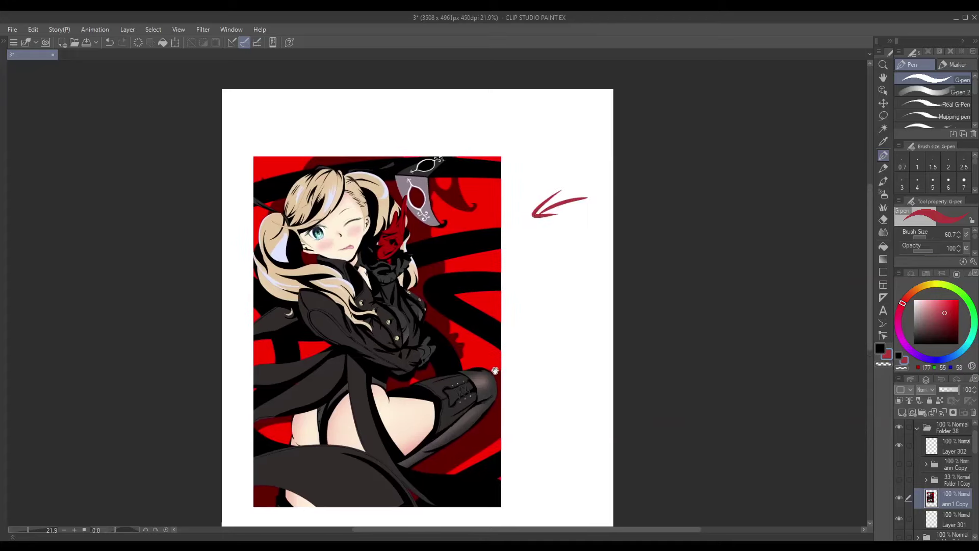
Undo the red arrow drawn beside the finished illustration.
scroll(391, 249, up, 2)
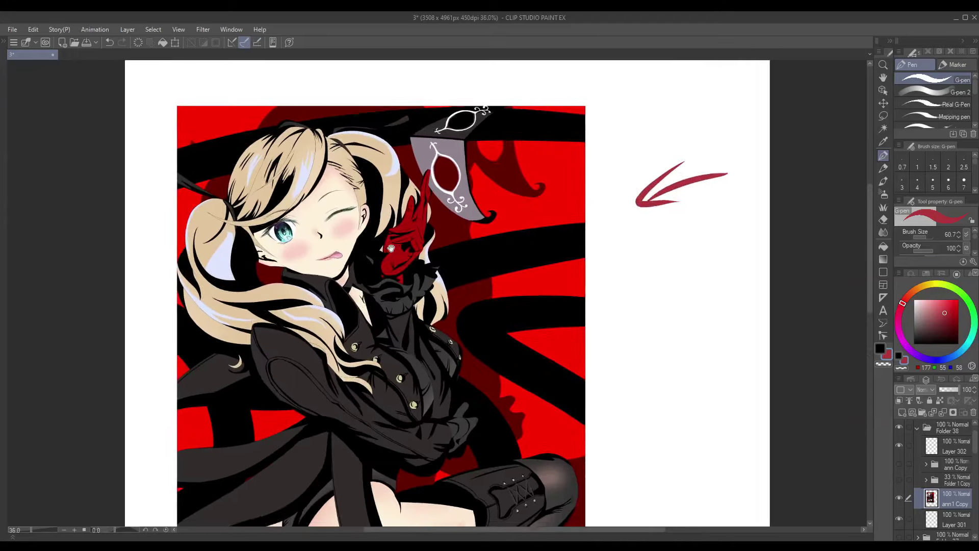
drag(391, 248, 426, 298)
drag(441, 372, 424, 354)
key(ctrl+z)
key(ctrl+z)
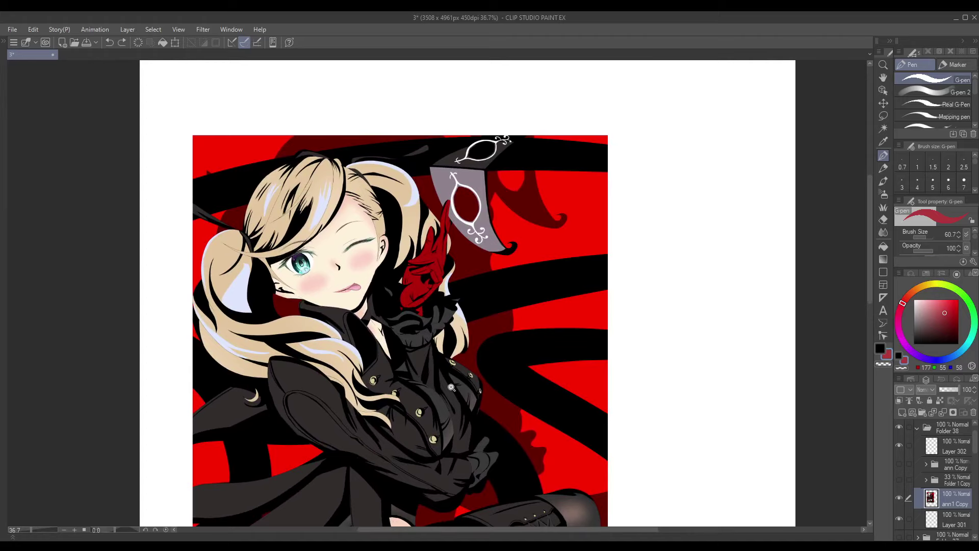
scroll(306, 222, down, 2)
scroll(336, 220, up, 2)
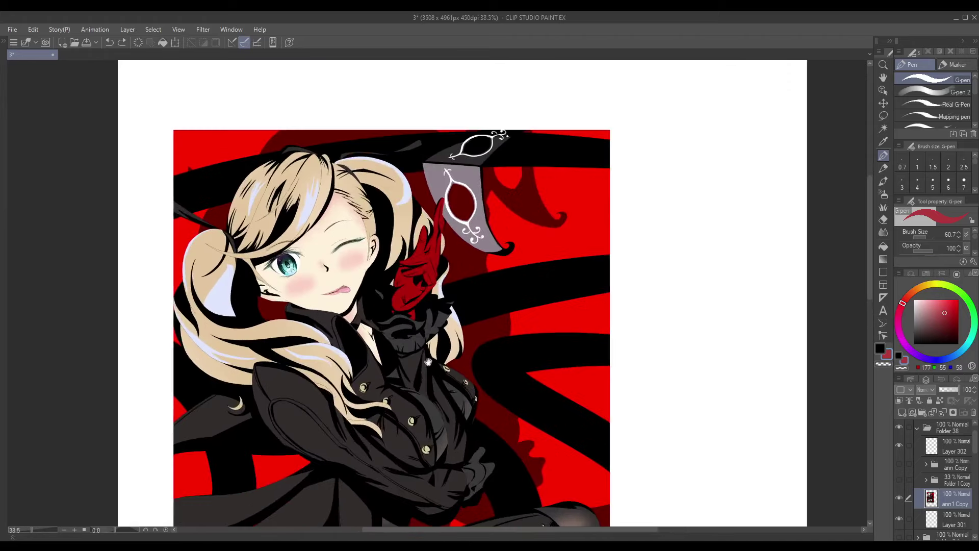
drag(391, 332, 386, 324)
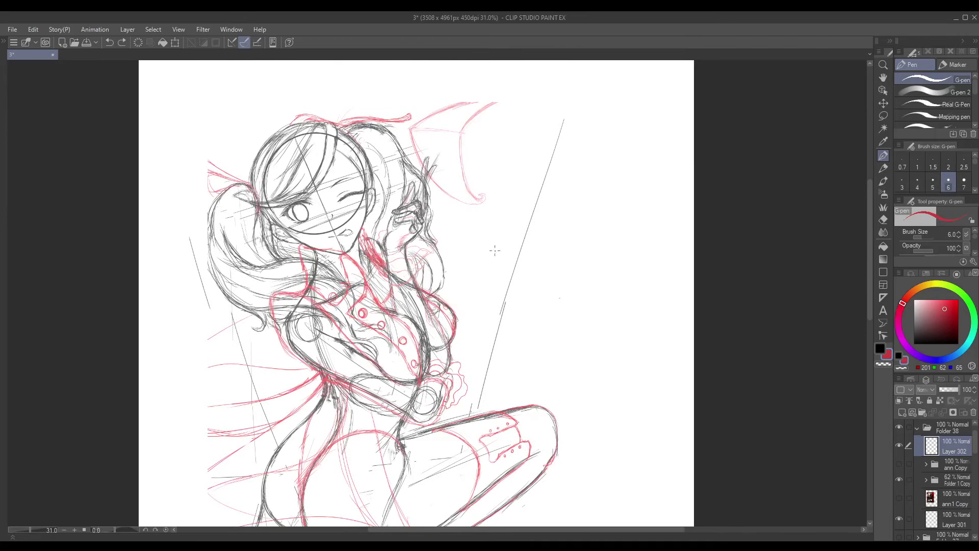
Sketch a box with two visible side faces in the blank area beside the character sketch, using a size 6 G-pen.
scroll(494, 250, up, 2)
scroll(441, 257, up, 1)
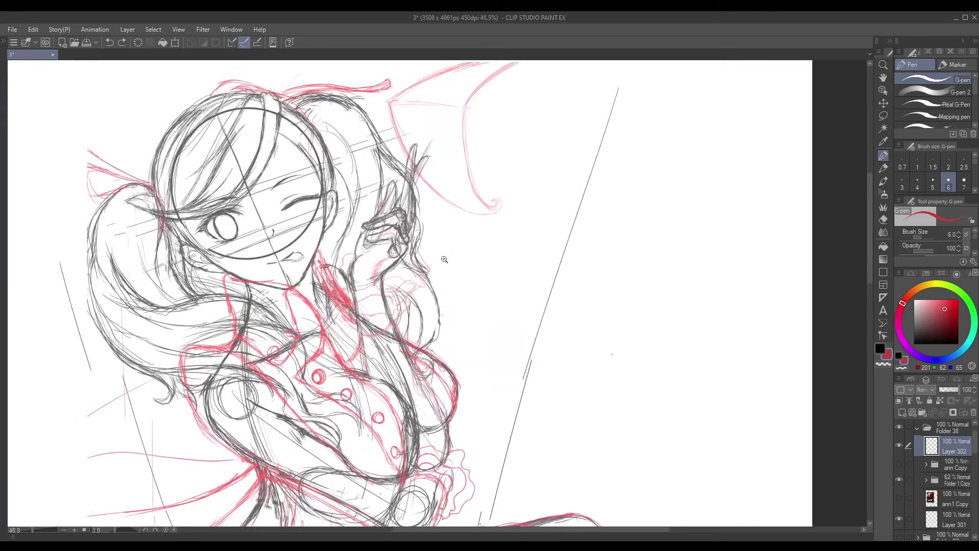
scroll(444, 260, up, 1)
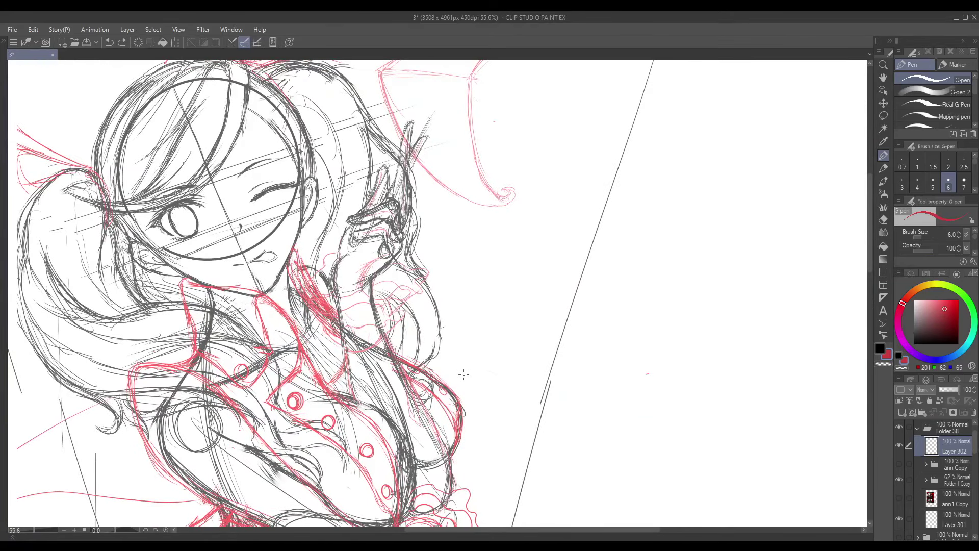
drag(677, 411, 343, 424)
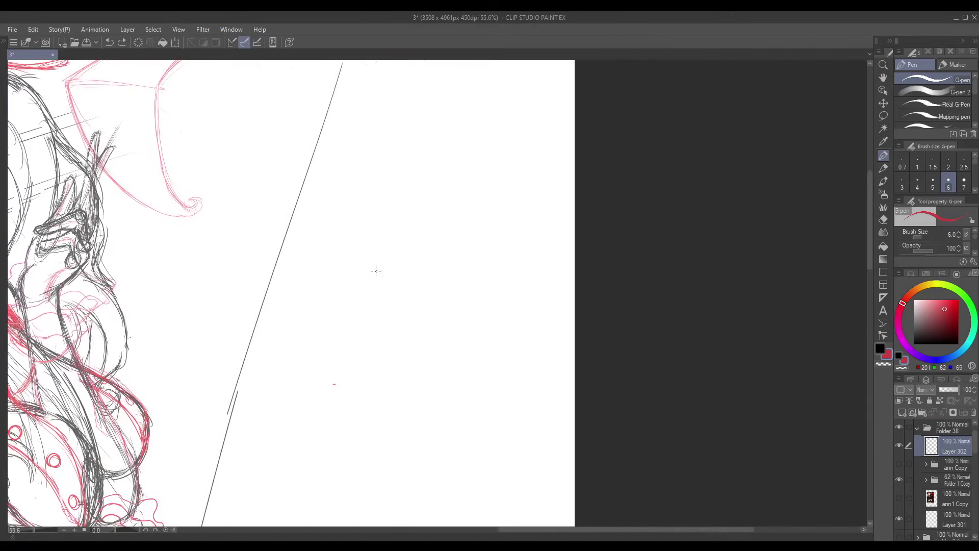
drag(383, 247, 382, 393)
mouse_move(383, 246)
mouse_down()
mouse_move(298, 271)
mouse_move(294, 376)
mouse_move(359, 394)
mouse_up()
mouse_move(390, 248)
mouse_down()
mouse_move(468, 261)
mouse_move(461, 384)
mouse_up()
drag(390, 401, 606, 334)
scroll(494, 356, down, 3)
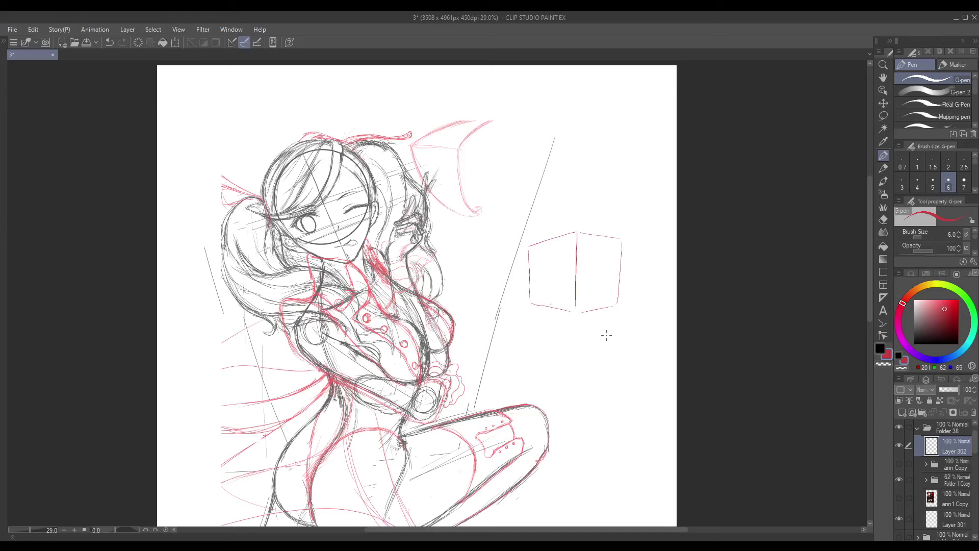
Fade the sketch folder to 36% and trace a flowing red line from the neck around the shoulder and along the forearm.
scroll(423, 247, up, 2)
drag(490, 326, 456, 309)
scroll(459, 309, down, 4)
drag(441, 392, 406, 326)
scroll(426, 249, up, 4)
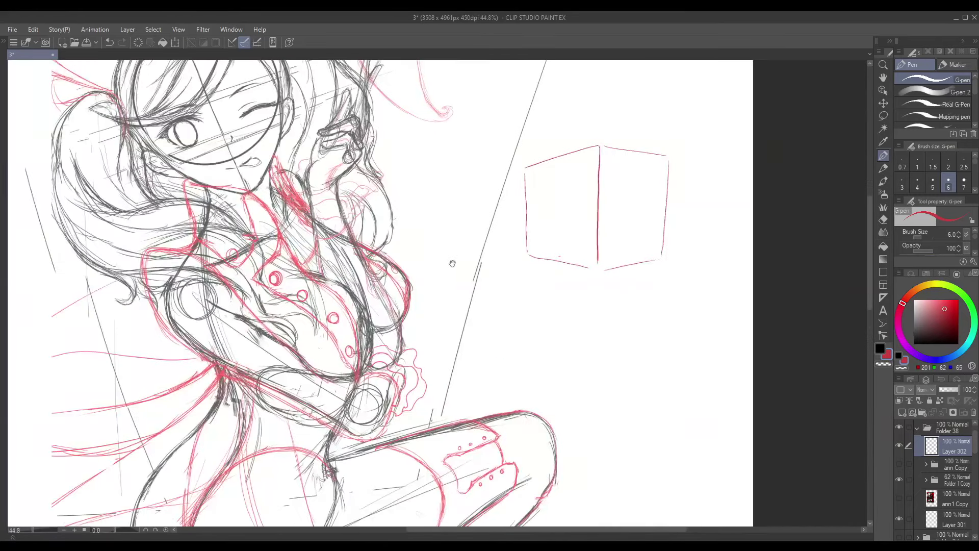
drag(447, 418, 462, 362)
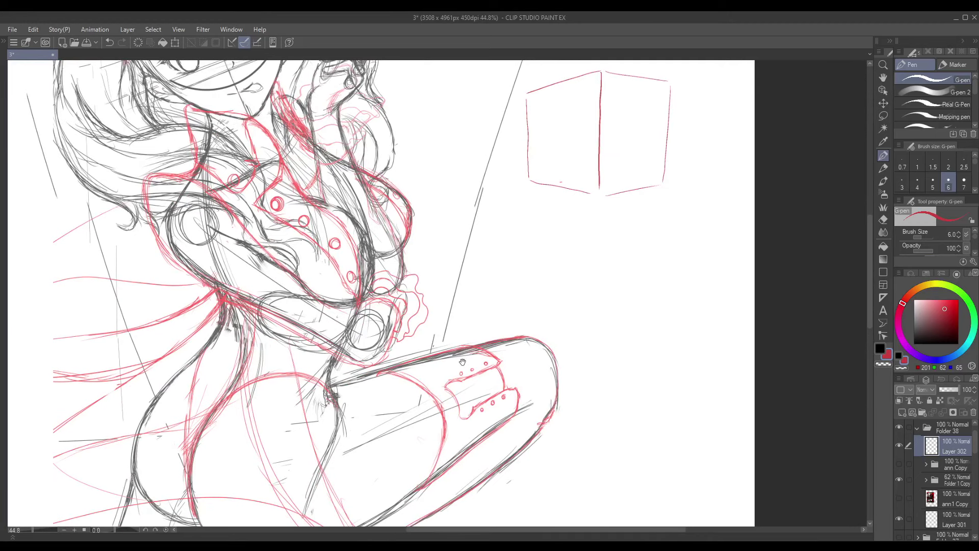
drag(462, 361, 538, 508)
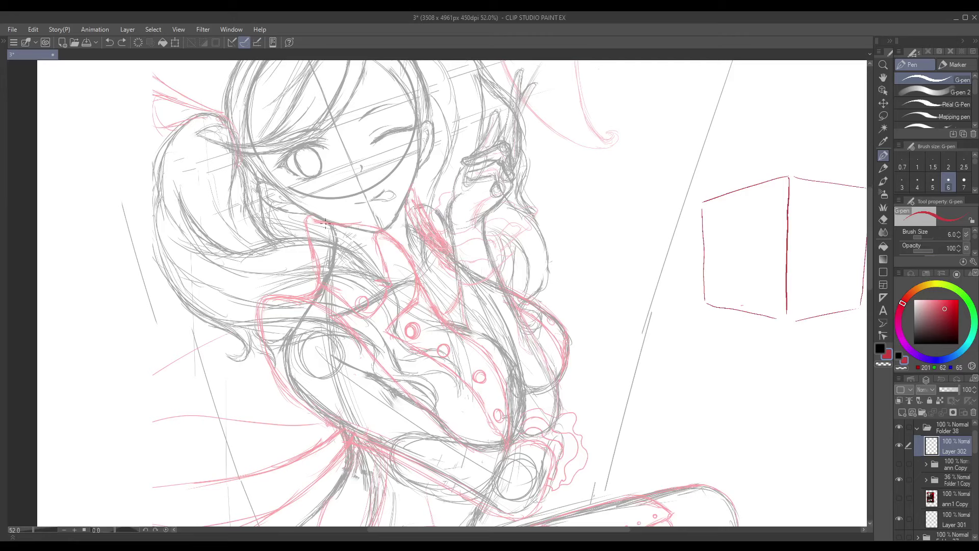
mouse_move(326, 221)
mouse_down()
mouse_move(332, 237)
mouse_move(314, 294)
mouse_move(320, 286)
mouse_move(294, 334)
mouse_move(296, 383)
mouse_move(337, 422)
mouse_move(466, 492)
mouse_up()
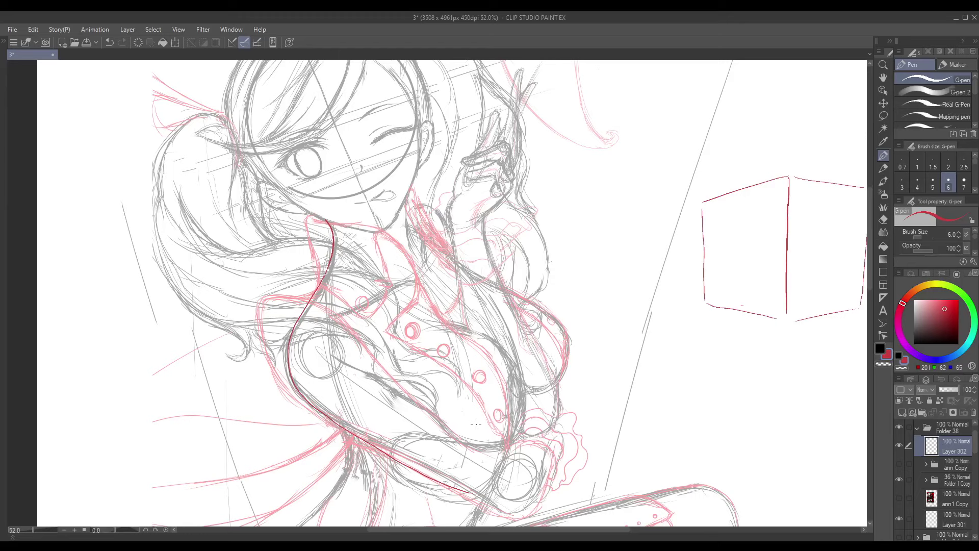
drag(355, 346, 403, 379)
key(ctrl+z)
Try tracing the long sweeping edge of the character's fringe in one curved stroke.
scroll(378, 326, up, 2)
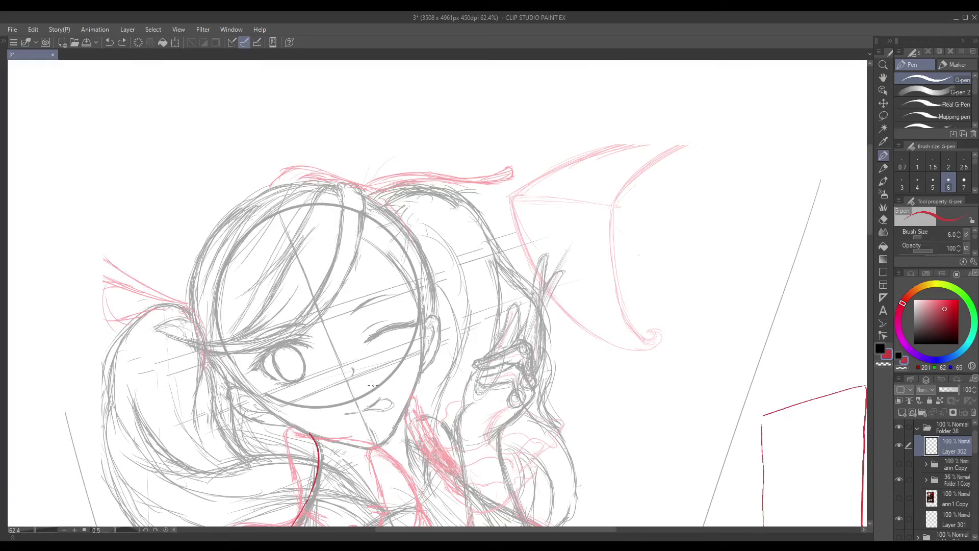
scroll(372, 385, up, 2)
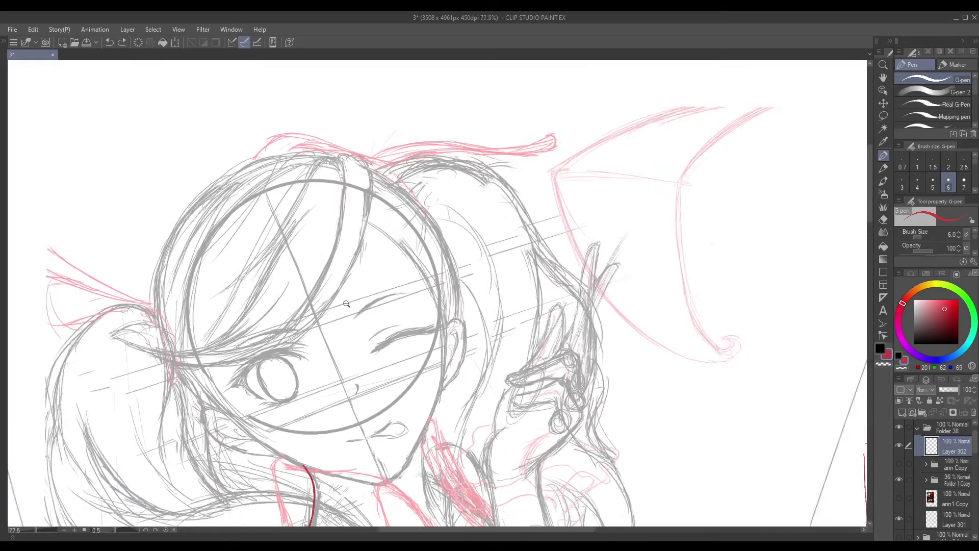
mouse_move(432, 129)
mouse_down()
mouse_move(438, 181)
mouse_move(426, 222)
mouse_move(387, 297)
mouse_move(352, 333)
mouse_move(290, 355)
mouse_move(246, 356)
mouse_move(158, 322)
mouse_move(138, 303)
mouse_up()
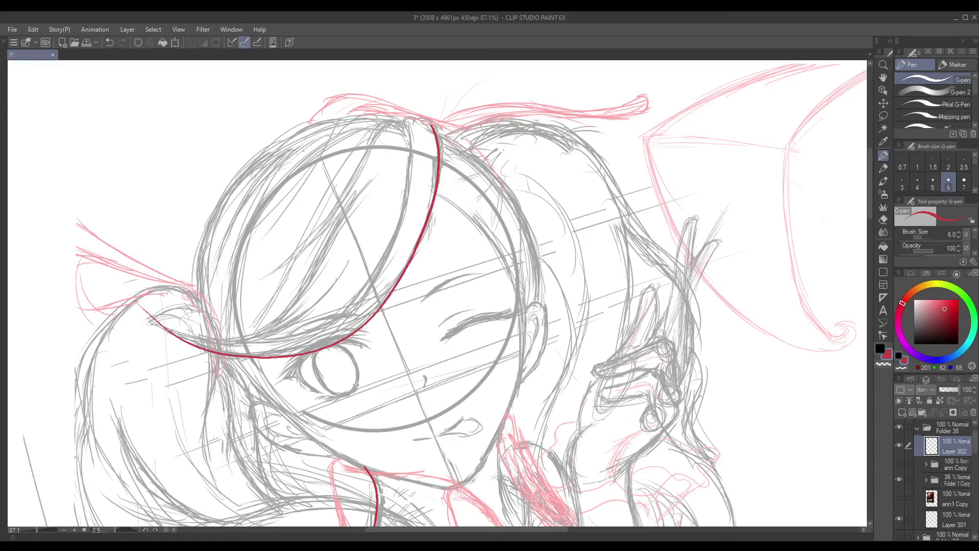
scroll(452, 246, down, 1)
key(ctrl+z)
scroll(678, 386, down, 1)
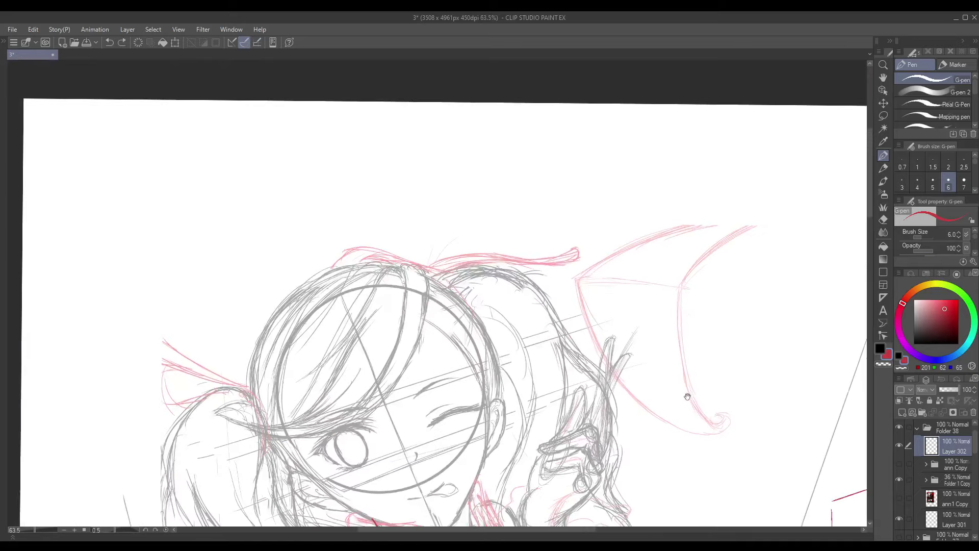
Try circling the mask sketch beside the character's head with a large loop.
drag(687, 396, 358, 399)
mouse_move(388, 149)
mouse_down()
mouse_move(251, 212)
mouse_move(498, 393)
mouse_move(395, 168)
mouse_up()
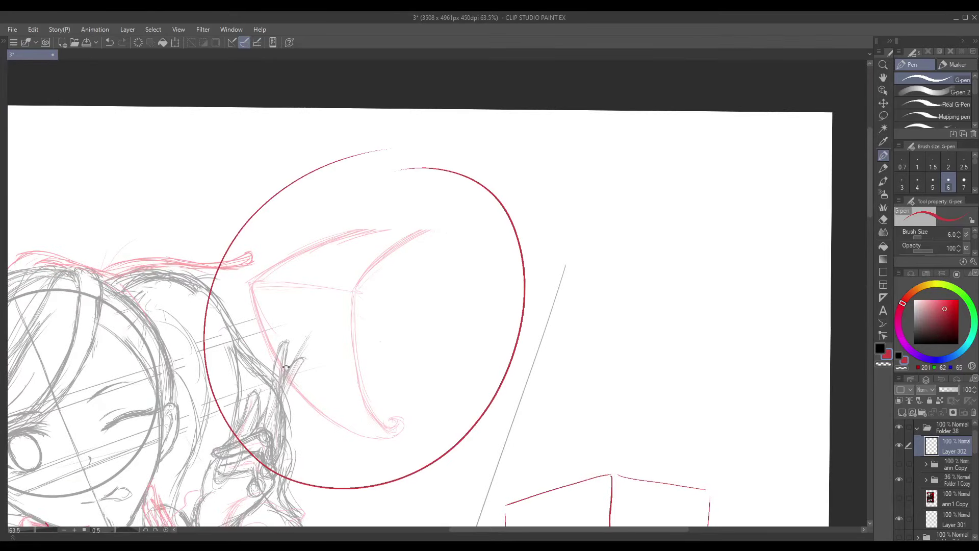
drag(286, 366, 621, 315)
key(ctrl+z)
Try several strokes around the mask sketch with the canvas rotated to different angles.
scroll(621, 369, up, 2)
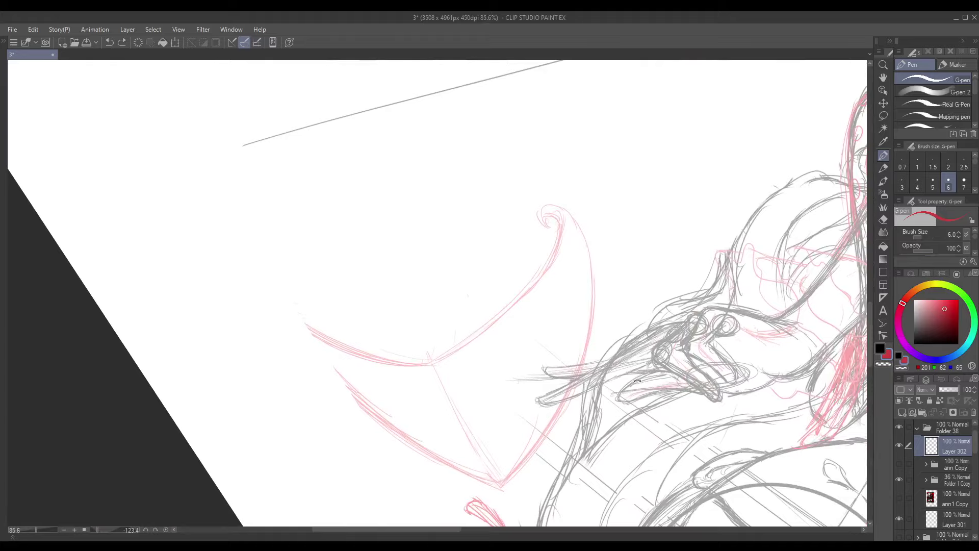
drag(638, 380, 317, 399)
drag(311, 440, 357, 300)
key(ctrl+z)
mouse_move(360, 149)
mouse_down()
mouse_move(254, 173)
mouse_move(634, 376)
mouse_move(575, 192)
mouse_up()
key(ctrl+z)
mouse_move(480, 361)
mouse_down()
mouse_move(423, 372)
mouse_move(373, 341)
mouse_up()
drag(207, 524, 354, 282)
key(ctrl+z)
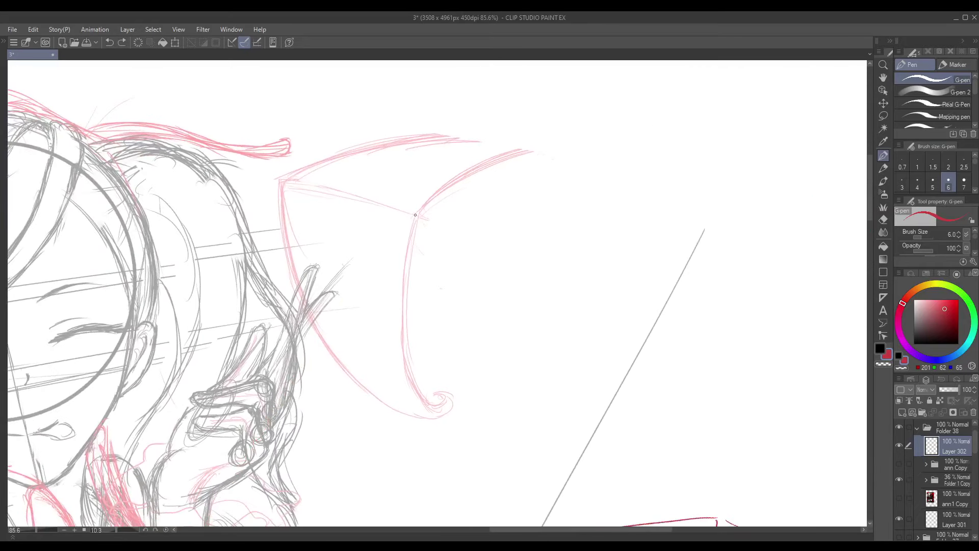
Try tracing the mask's long curved outline around its curled tip.
mouse_move(414, 215)
mouse_down()
mouse_move(403, 298)
mouse_move(407, 363)
mouse_move(427, 399)
mouse_move(442, 399)
mouse_move(433, 419)
mouse_move(286, 182)
mouse_up()
mouse_move(361, 490)
mouse_down()
mouse_move(488, 448)
mouse_move(575, 334)
mouse_up()
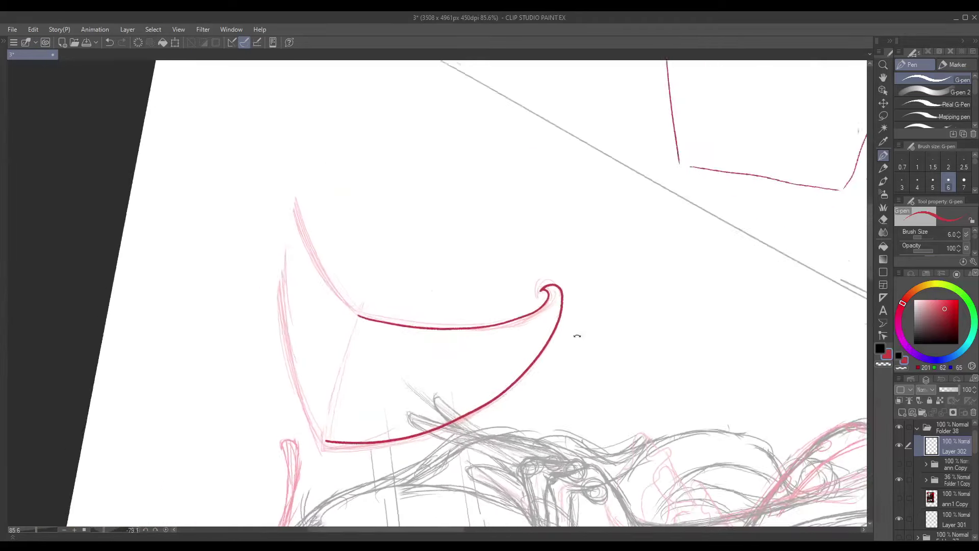
key(ctrl+z)
Try tracing the mask's short and long inner edges with separate strokes meeting at the corner.
scroll(346, 278, up, 2)
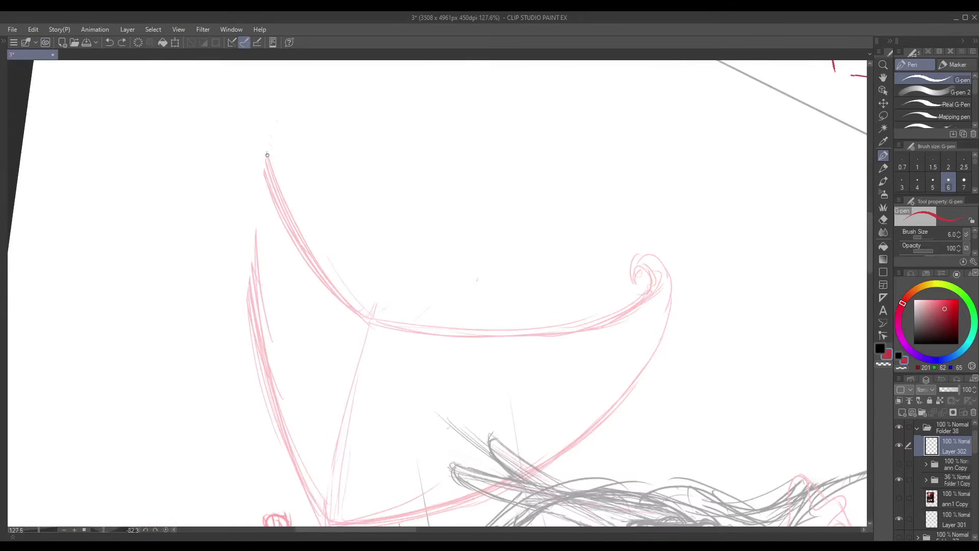
mouse_move(267, 155)
mouse_down()
mouse_move(368, 330)
mouse_move(278, 200)
mouse_move(380, 331)
mouse_move(612, 302)
mouse_up()
key(ctrl+z)
mouse_move(372, 328)
mouse_down()
mouse_move(557, 325)
mouse_move(614, 310)
mouse_up()
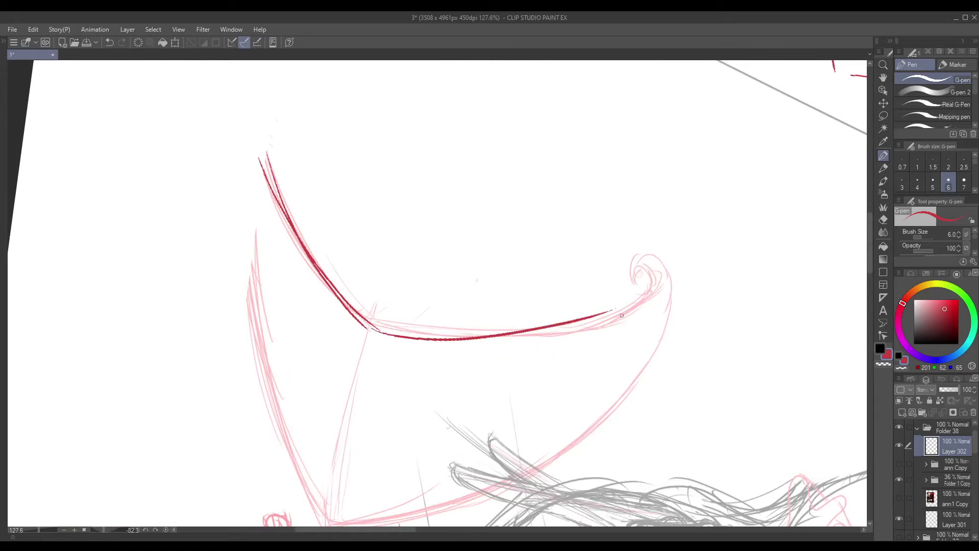
scroll(626, 308, down, 2)
key(ctrl+z)
key(ctrl+z)
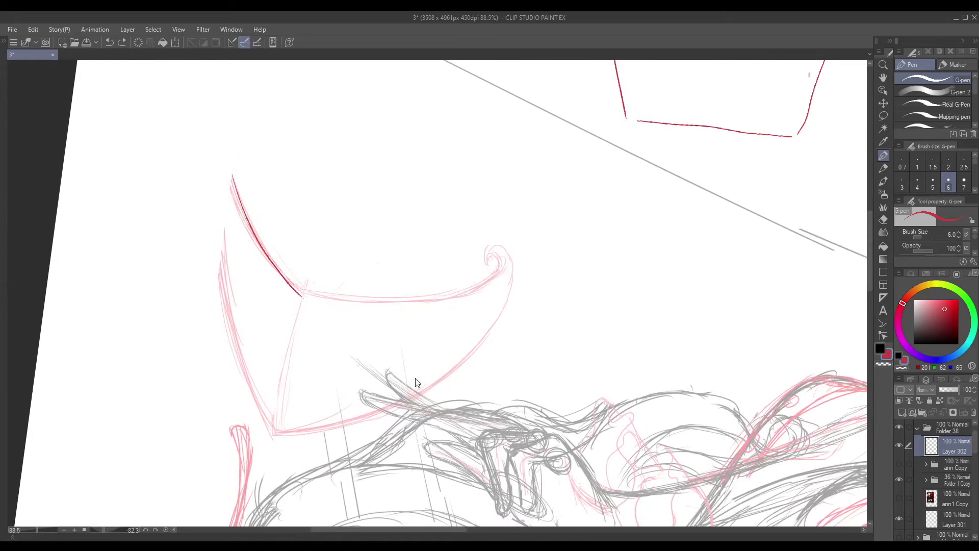
key(ctrl+z)
drag(352, 418, 332, 203)
drag(412, 254, 383, 286)
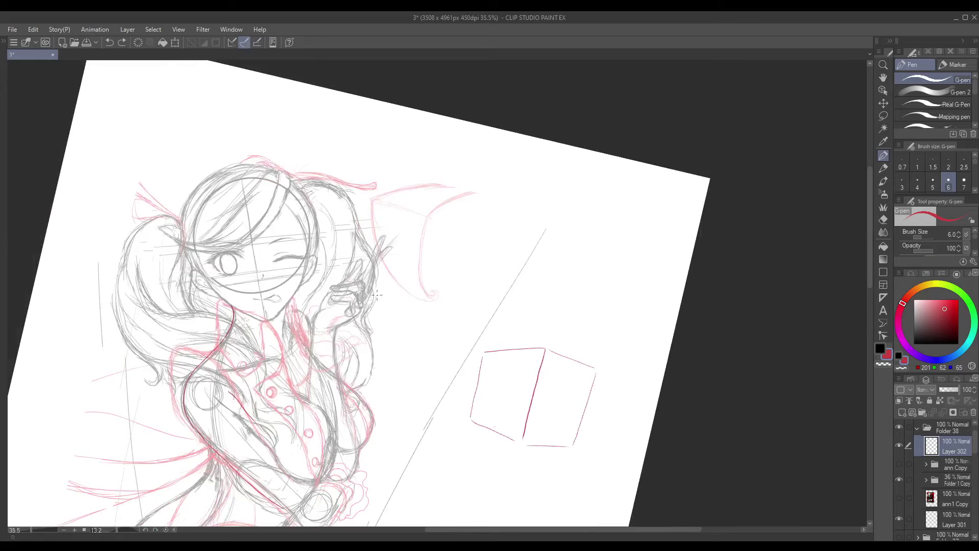
Hide the ann1 Copy illustration layer and show Layer 302.
drag(202, 198, 601, 199)
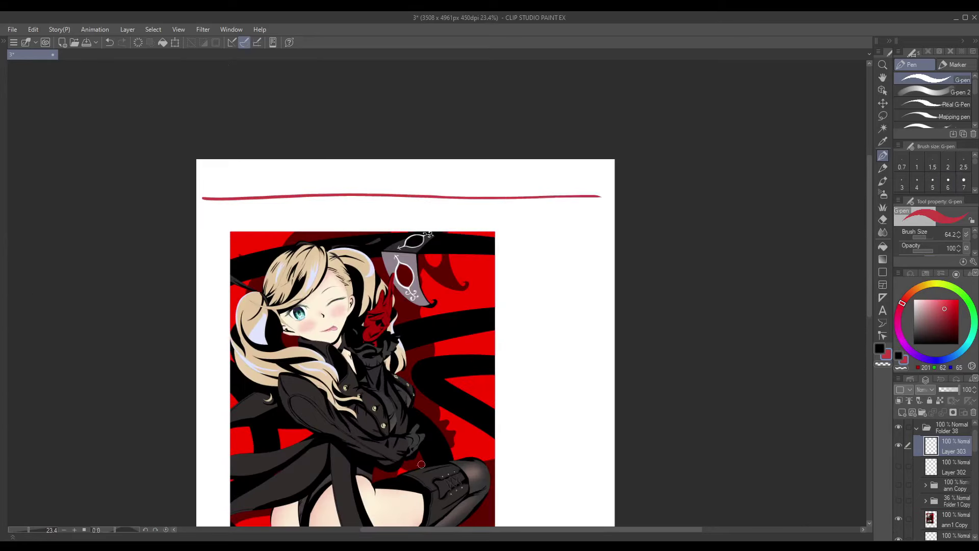
key(ctrl+z)
click(896, 514)
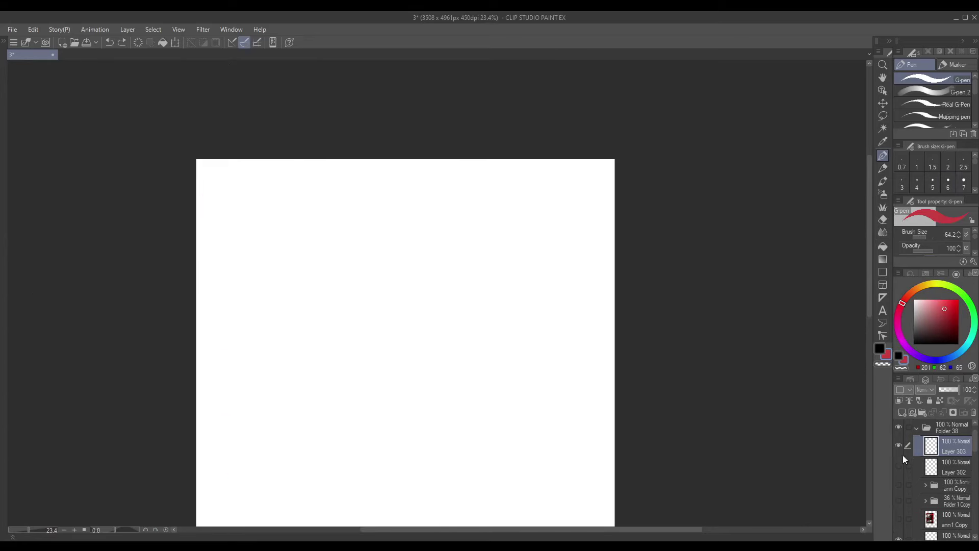
click(898, 465)
Draw a simple standing figure in profile on Layer 303, with a horizontal eye-level line running through its head.
scroll(306, 262, up, 3)
ctrl+alt+drag(359, 265, 359, 270)
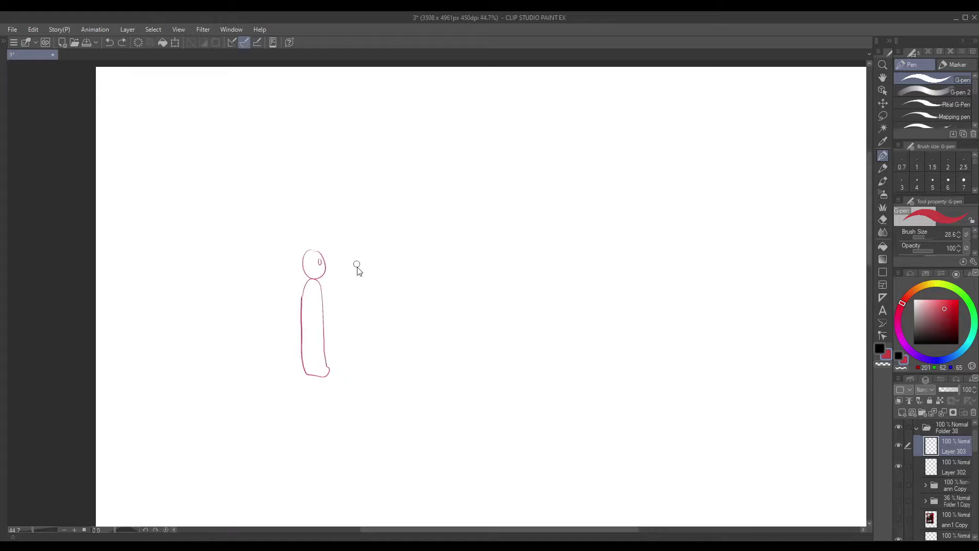
drag(413, 305, 343, 313)
drag(279, 337, 322, 301)
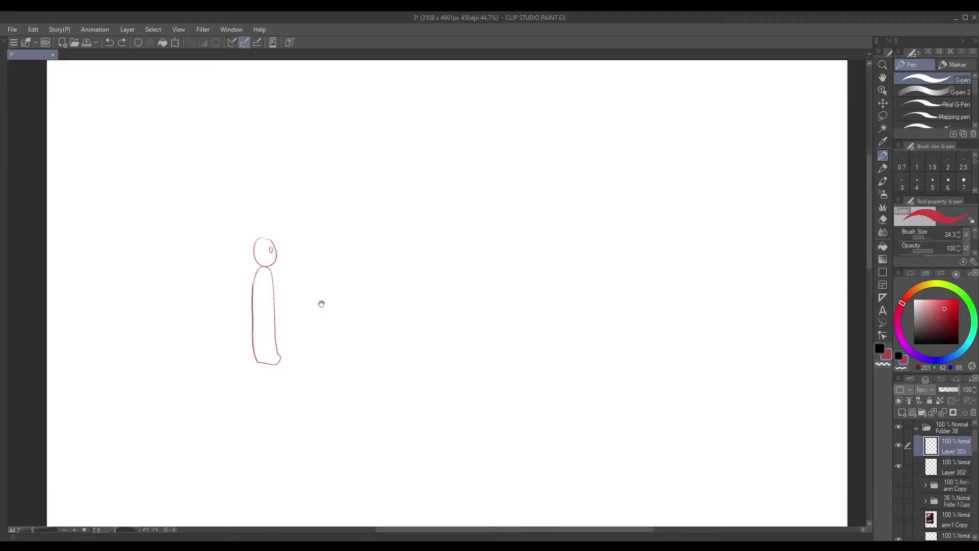
drag(214, 248, 584, 244)
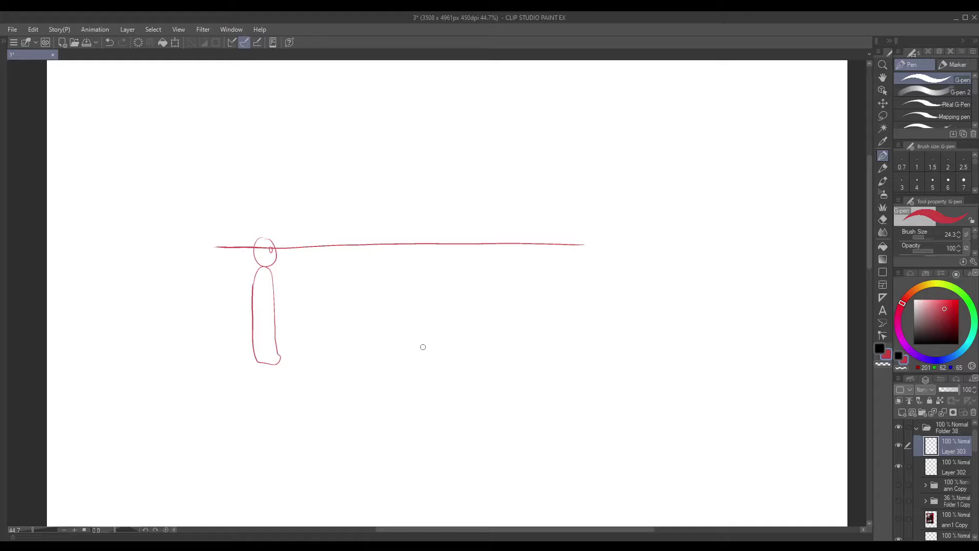
Draw a small square box below the eye-level line and a tall flared trunk rising above it.
mouse_move(422, 345)
mouse_down()
mouse_move(394, 340)
mouse_move(400, 356)
mouse_up()
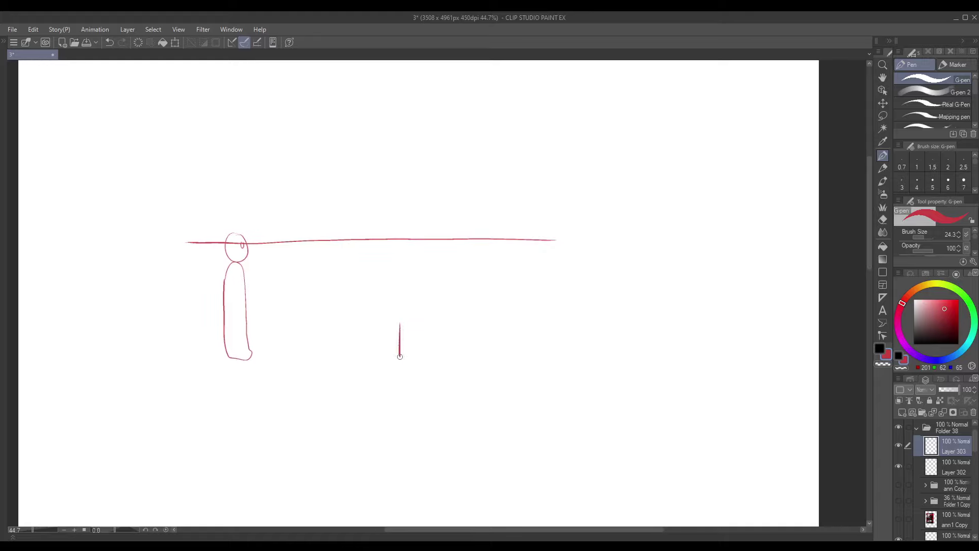
mouse_move(400, 322)
mouse_down()
mouse_move(436, 324)
mouse_move(438, 353)
mouse_move(422, 358)
mouse_move(470, 332)
mouse_move(488, 136)
mouse_move(537, 361)
mouse_up()
drag(495, 165, 508, 186)
scroll(505, 307, down, 3)
drag(464, 402, 365, 319)
scroll(306, 311, up, 1)
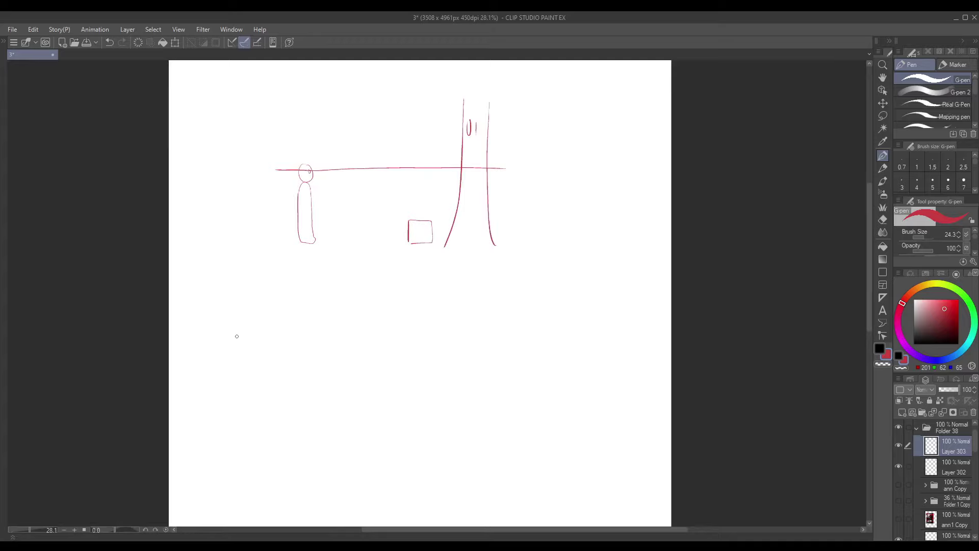
Draw a long horizontal line below the side-view diagram and label it "hL/eye".
drag(236, 335, 579, 329)
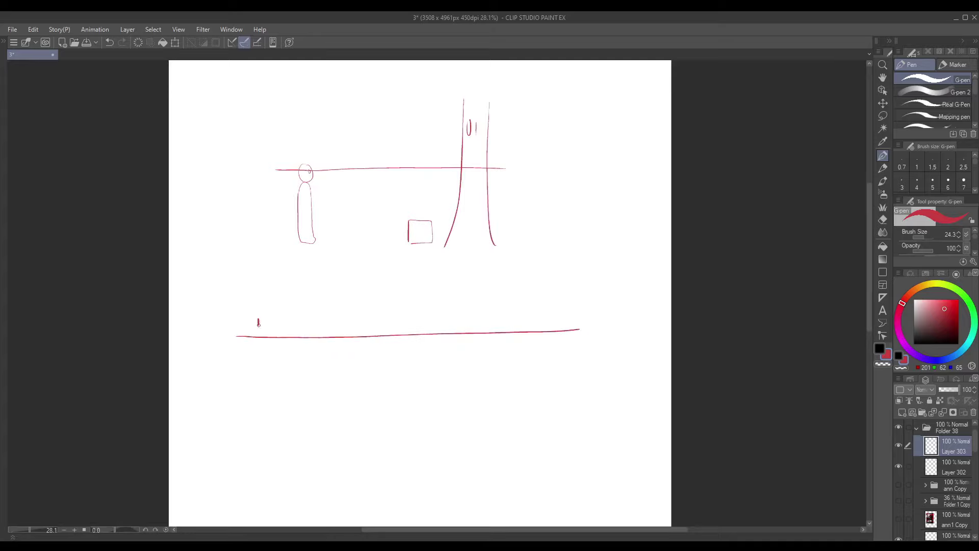
mouse_move(258, 320)
mouse_down()
mouse_move(268, 334)
mouse_move(307, 332)
mouse_up()
scroll(367, 389, up, 1)
drag(405, 263, 411, 251)
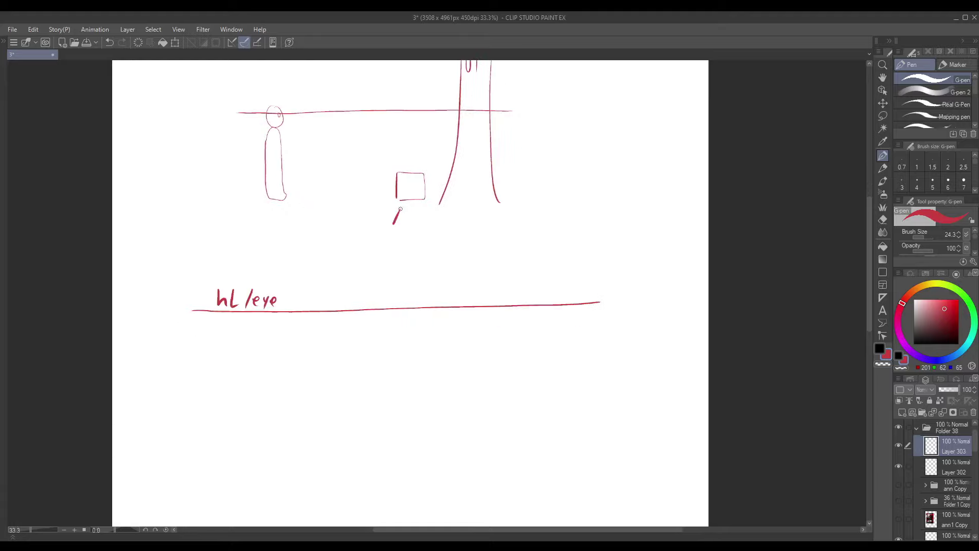
Add two arrows to the small box in the side-view diagram, one from below and one from the eye-level line.
drag(400, 209, 406, 211)
drag(408, 119, 408, 167)
drag(412, 159, 408, 166)
drag(419, 258, 390, 208)
Draw a box with a hatched top face below the "hL/eye" line and a tall flared trunk crossing the line.
mouse_move(323, 346)
mouse_down()
mouse_move(324, 389)
mouse_move(366, 343)
mouse_move(364, 391)
mouse_move(337, 315)
mouse_move(363, 339)
mouse_up()
drag(435, 269, 375, 329)
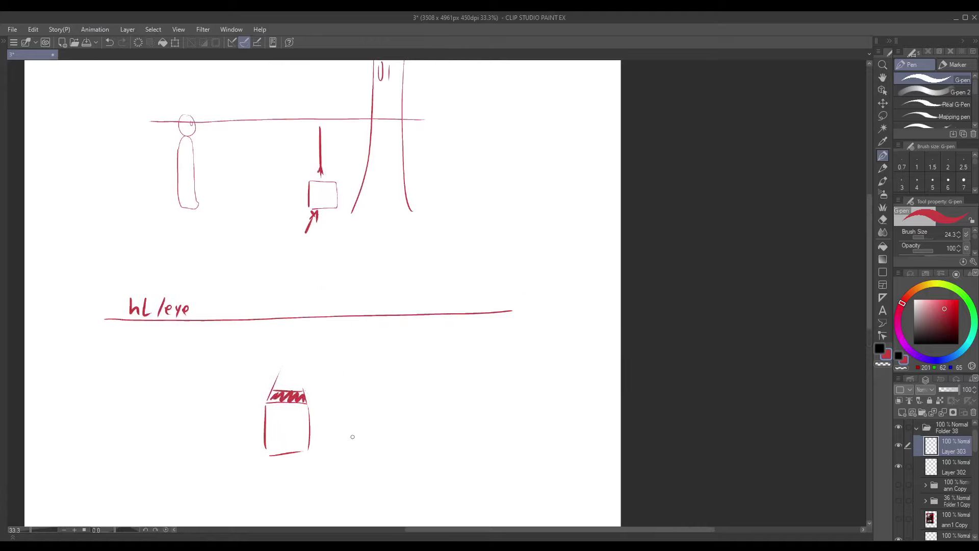
mouse_move(335, 441)
mouse_down()
mouse_move(350, 402)
mouse_move(359, 225)
mouse_up()
mouse_move(417, 234)
mouse_down()
mouse_move(428, 418)
mouse_move(442, 446)
mouse_up()
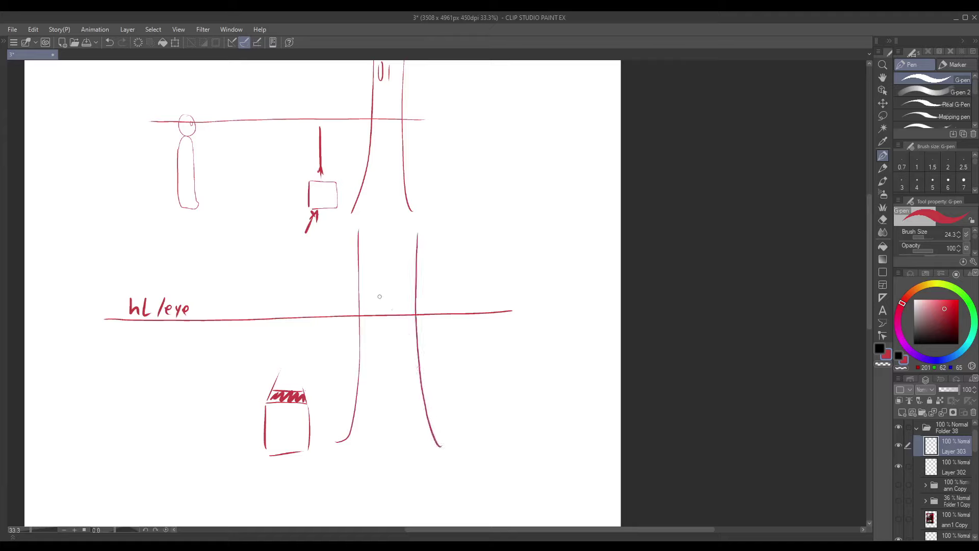
Cut the trunk just below the "hL/eye" line, giving the lower part a hatched elliptical top and the upper part a curved bottom edge.
mouse_move(393, 336)
mouse_down()
mouse_move(361, 343)
mouse_move(417, 347)
mouse_move(379, 337)
mouse_move(380, 346)
mouse_move(416, 345)
mouse_move(408, 326)
mouse_move(423, 333)
mouse_up()
key(e)
key(p)
drag(361, 320, 415, 319)
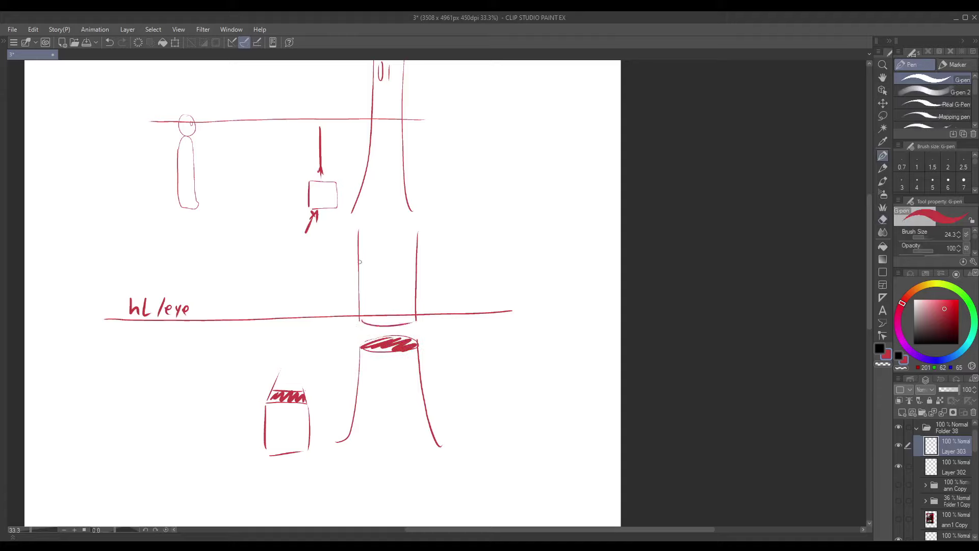
Erase a gap in the trunk above the "hL/eye" line and draw a curved cross-section edge there.
key(e)
mouse_move(359, 255)
mouse_down()
mouse_move(365, 266)
mouse_move(417, 257)
mouse_up()
key(p)
key(e)
key(p)
drag(360, 251, 418, 249)
Draw a horizontal eye-level line across the full page width above the character sketch's head.
mouse_move(252, 182)
mouse_down()
mouse_move(513, 179)
mouse_move(586, 188)
mouse_up()
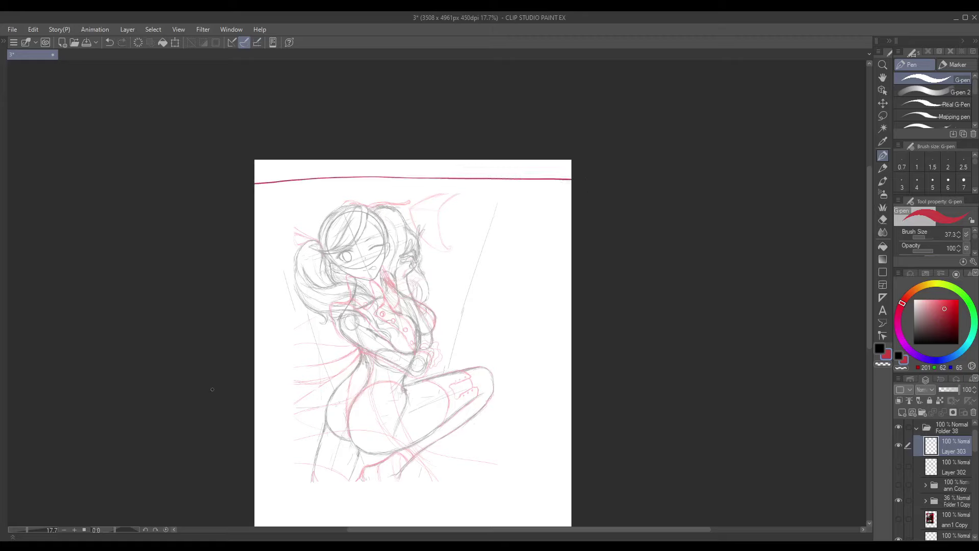
scroll(454, 284, down, 1)
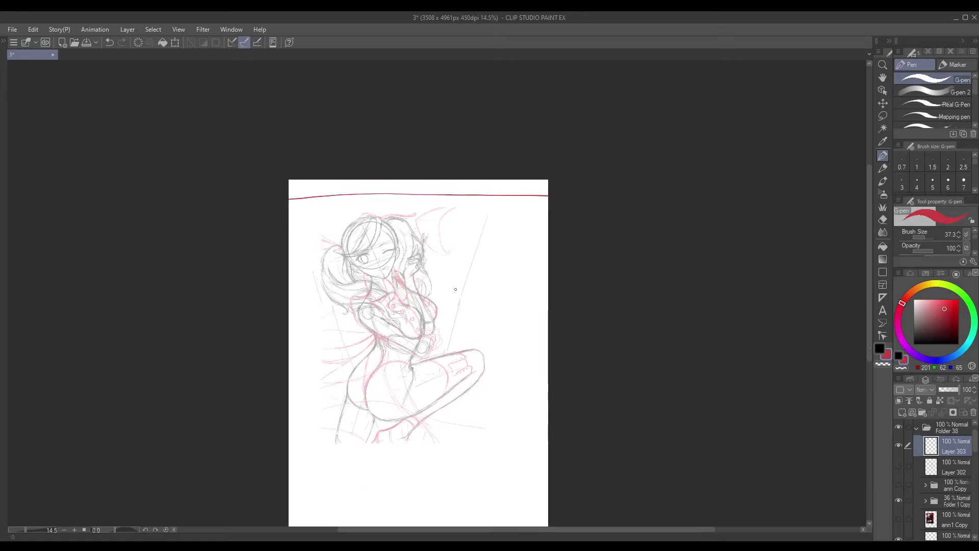
scroll(485, 372, up, 3)
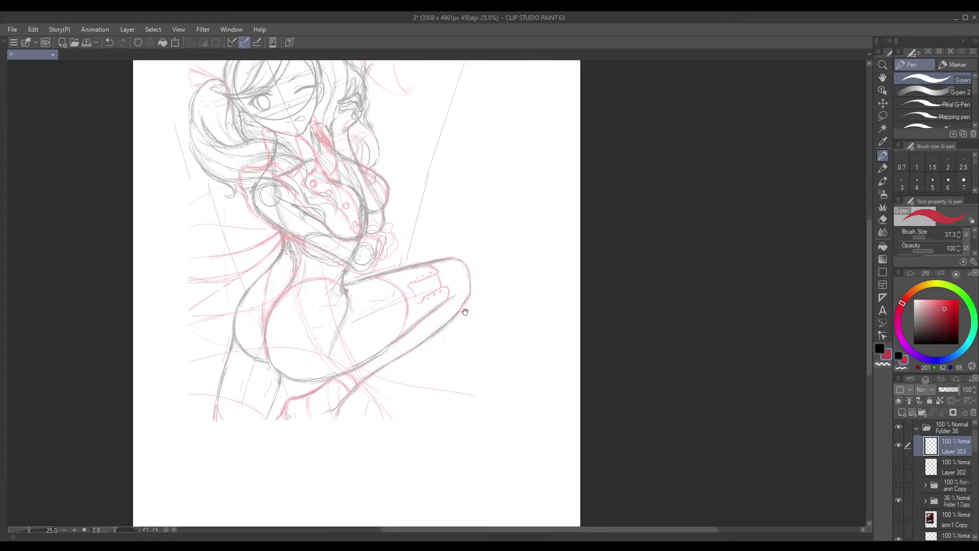
Draw seven long lines over the character sketch, fanning out at the top and converging toward the bottom of the page.
scroll(459, 310, down, 4)
drag(471, 164, 406, 453)
drag(508, 176, 424, 438)
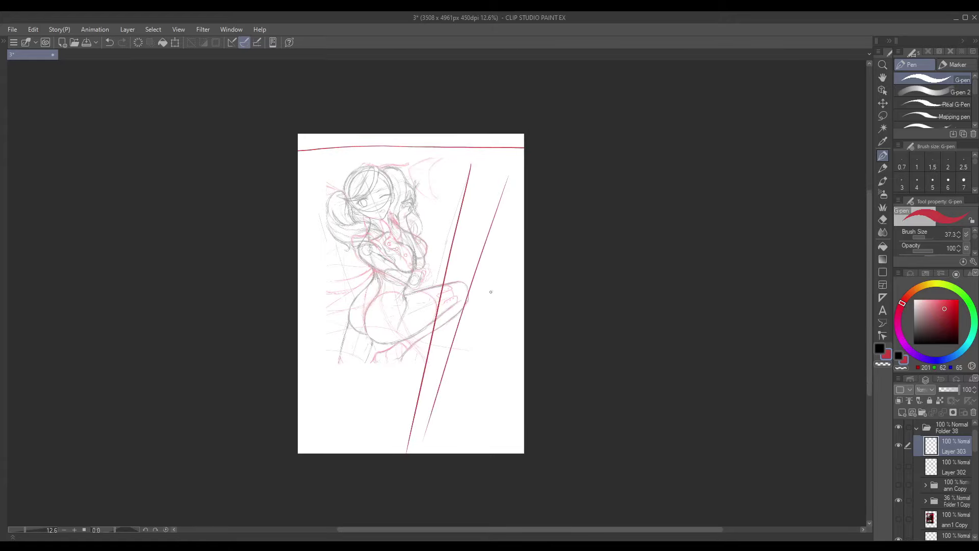
drag(524, 224, 442, 452)
drag(413, 164, 401, 452)
drag(367, 202, 392, 441)
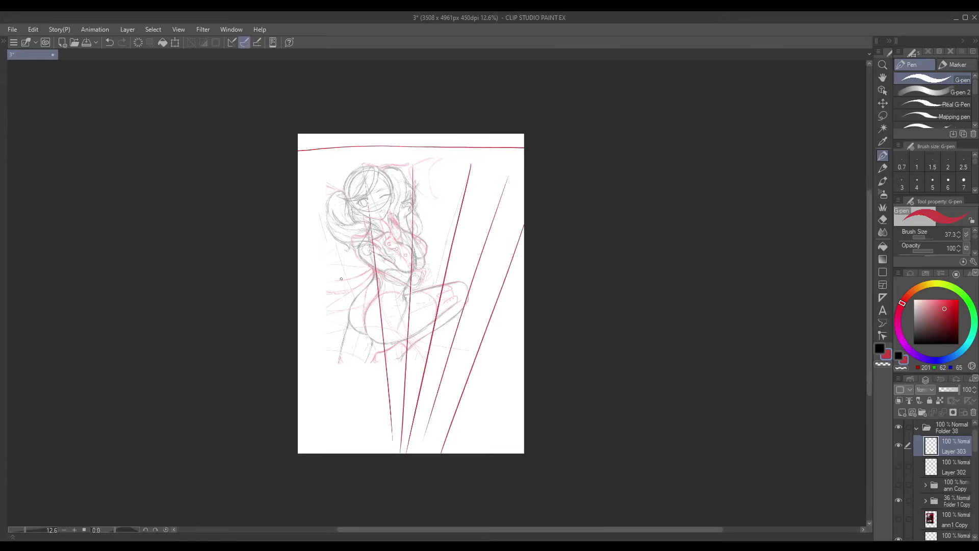
drag(311, 170, 358, 440)
drag(298, 288, 343, 436)
Hide the character sketch folder and show the coloured illustration layer "ann1 Copy" under the converging perspective lines.
click(899, 500)
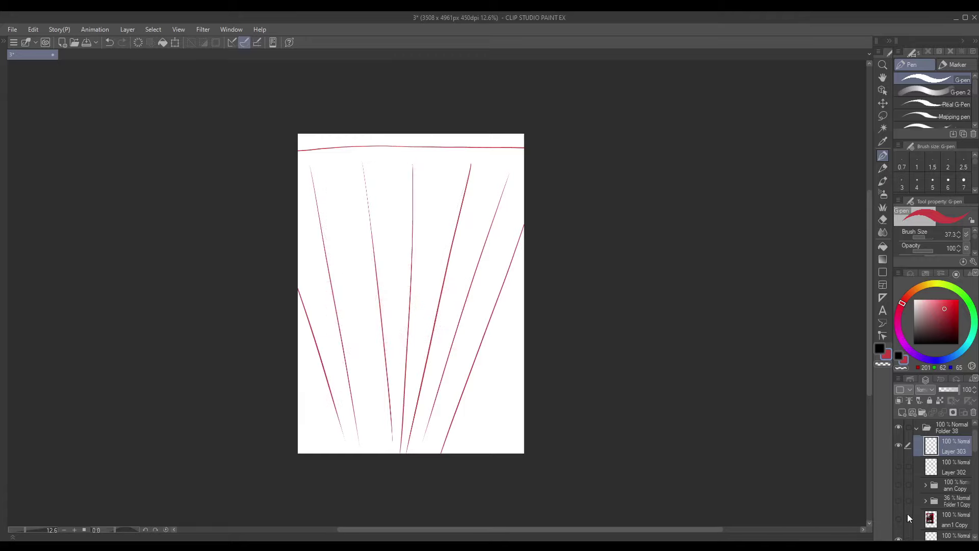
click(898, 518)
scroll(460, 321, up, 4)
drag(461, 321, 464, 388)
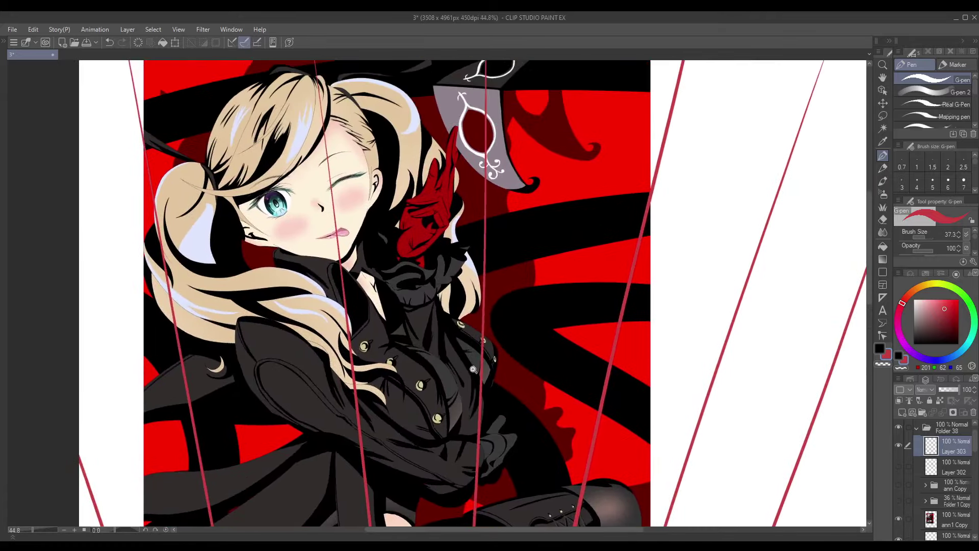
scroll(473, 371, down, 1)
mouse_move(318, 136)
mouse_down()
mouse_move(284, 153)
mouse_move(507, 178)
mouse_move(362, 466)
mouse_up()
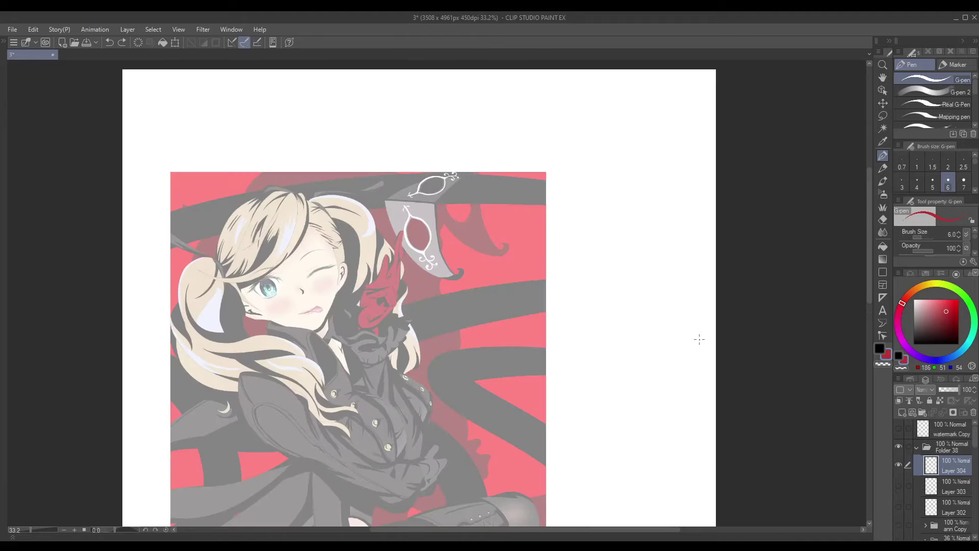
Draw a horizontal horizon line across the page above the illustration and label a vanishing point on it "VP".
drag(121, 118, 714, 124)
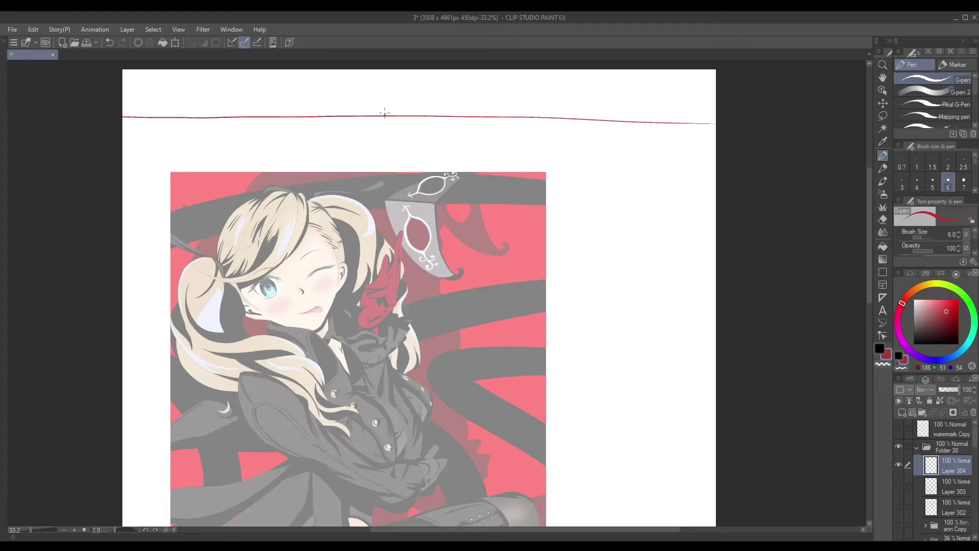
drag(390, 101, 397, 105)
key(ctrl+z)
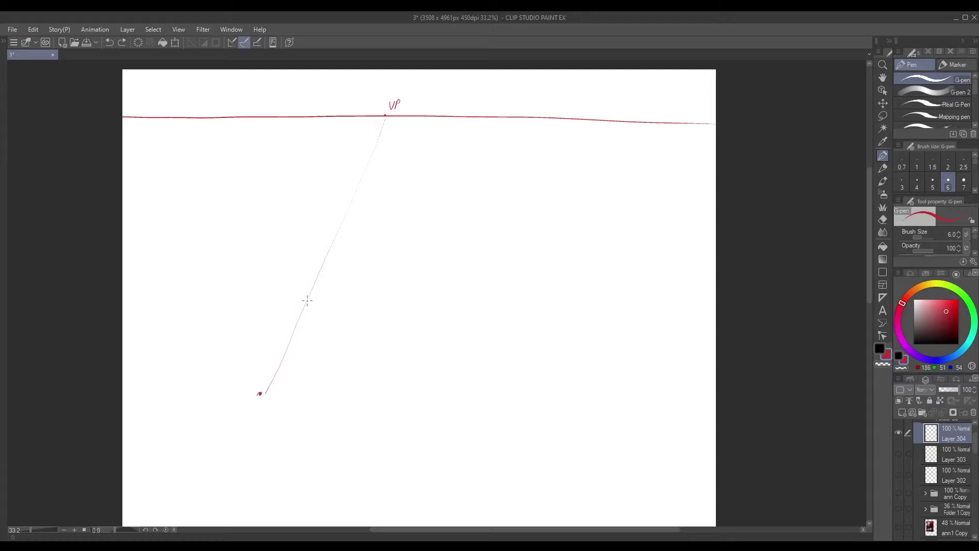
Mark a point on the line from VP, draw a slightly sloping cross guide and waist ellipse, and add the waist's side contours.
drag(309, 296, 309, 297)
drag(241, 330, 662, 357)
mouse_move(308, 317)
mouse_down()
mouse_move(277, 333)
mouse_move(303, 314)
mouse_up()
drag(273, 279, 270, 324)
mouse_move(319, 280)
mouse_down()
mouse_move(323, 327)
mouse_move(254, 357)
mouse_move(292, 374)
mouse_up()
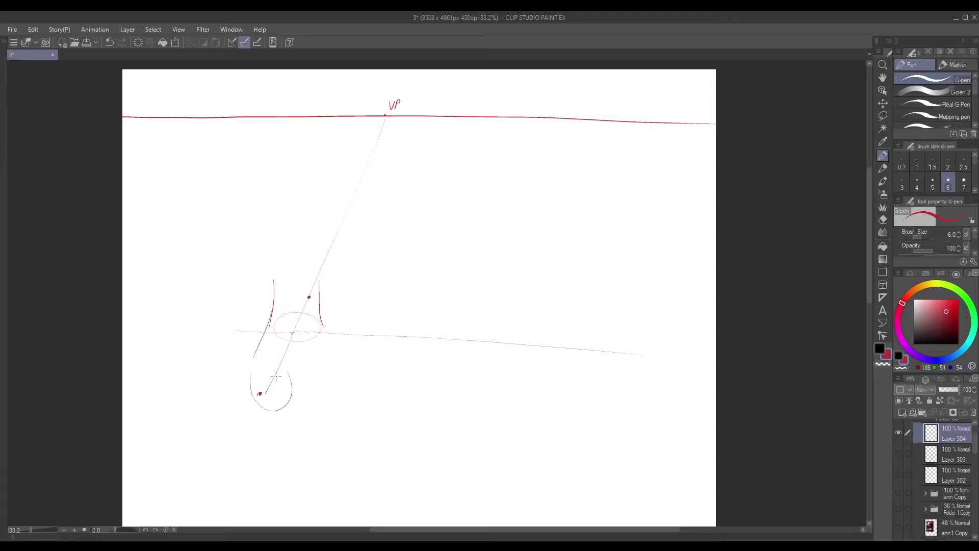
Sketch the figure's hips and thighs below the waist ellipse, closing the outer contours around the cross guide.
drag(326, 294, 369, 331)
key(ctrl+z)
mouse_move(329, 299)
mouse_down()
mouse_move(382, 379)
mouse_move(361, 436)
mouse_up()
drag(329, 341, 286, 366)
drag(266, 397, 327, 439)
drag(331, 336, 317, 306)
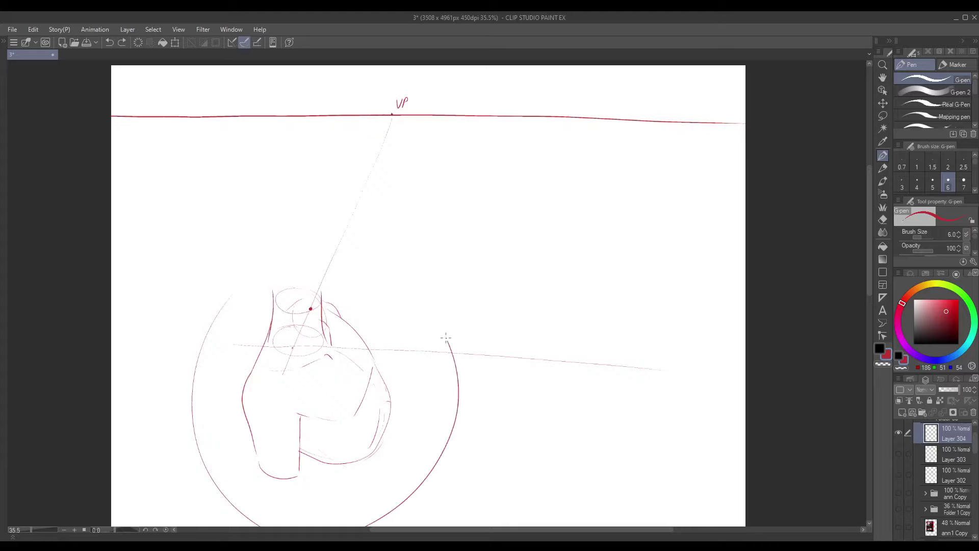
drag(448, 342, 350, 279)
key(ctrl+z)
Draw a guide line from VP and sketch a second waist, hips and thighs directly below the horizon line.
drag(392, 116, 241, 165)
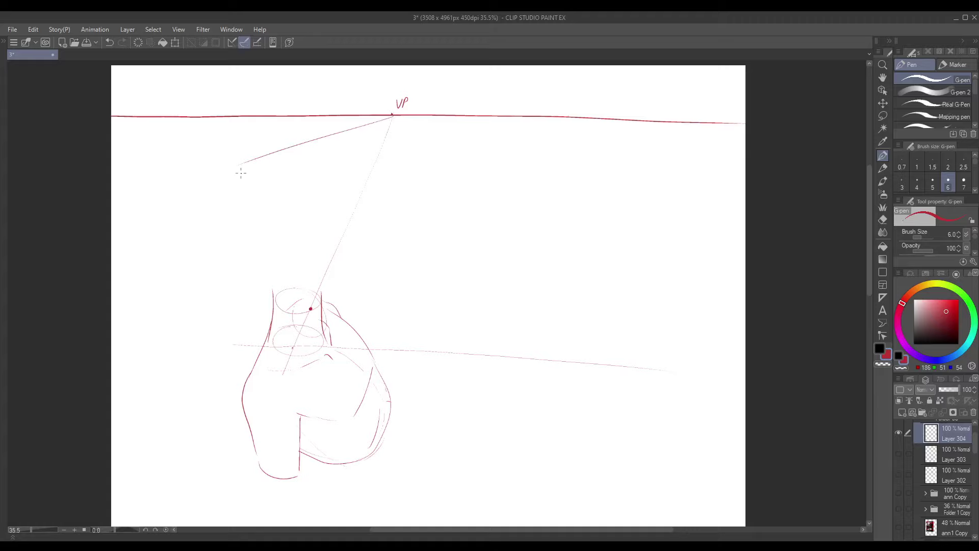
mouse_move(226, 206)
mouse_down()
mouse_move(235, 169)
mouse_move(250, 160)
mouse_move(271, 113)
mouse_move(321, 157)
mouse_up()
drag(293, 127, 366, 223)
drag(247, 213, 266, 259)
drag(289, 282, 326, 282)
drag(368, 224, 366, 247)
mouse_move(357, 235)
mouse_down()
mouse_move(335, 275)
mouse_move(353, 248)
mouse_up()
drag(346, 161, 376, 232)
drag(234, 166, 230, 280)
drag(266, 188, 258, 280)
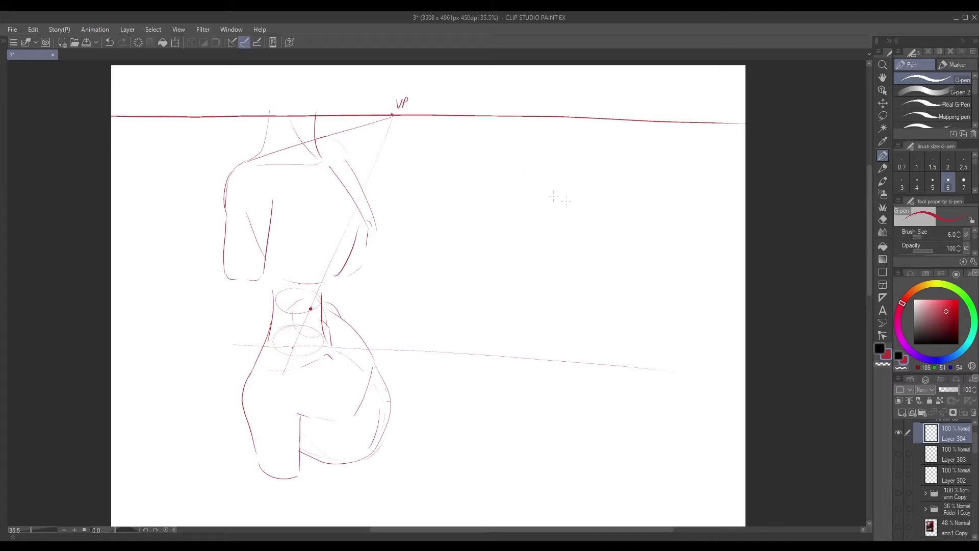
mouse_move(383, 225)
mouse_down()
mouse_move(332, 376)
mouse_move(476, 335)
mouse_move(368, 231)
mouse_up()
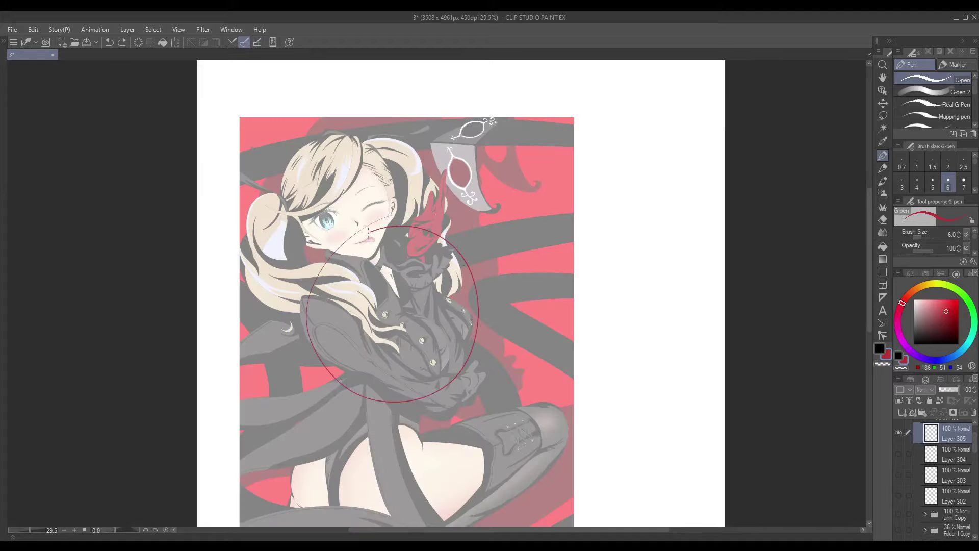
key(ctrl+z)
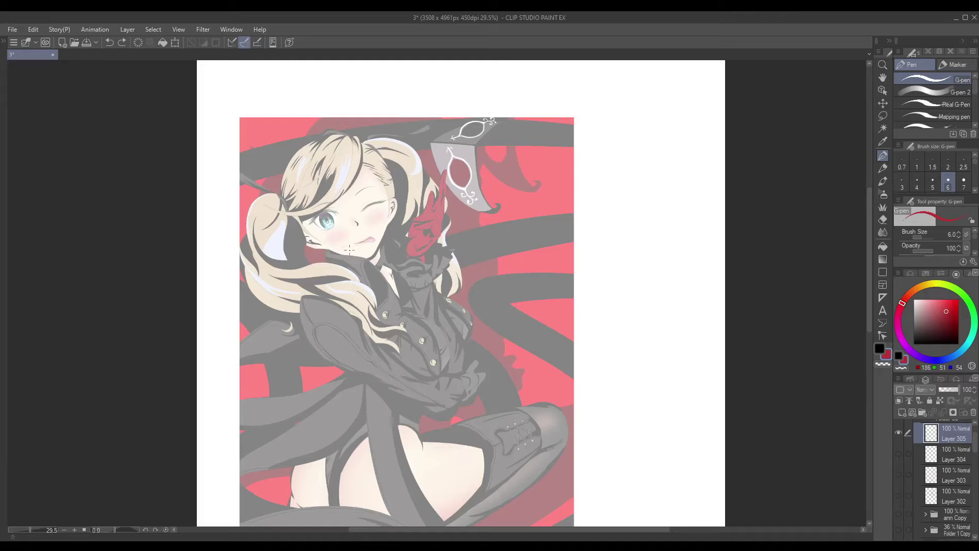
drag(355, 278, 383, 359)
drag(373, 331, 407, 332)
key(ctrl+z)
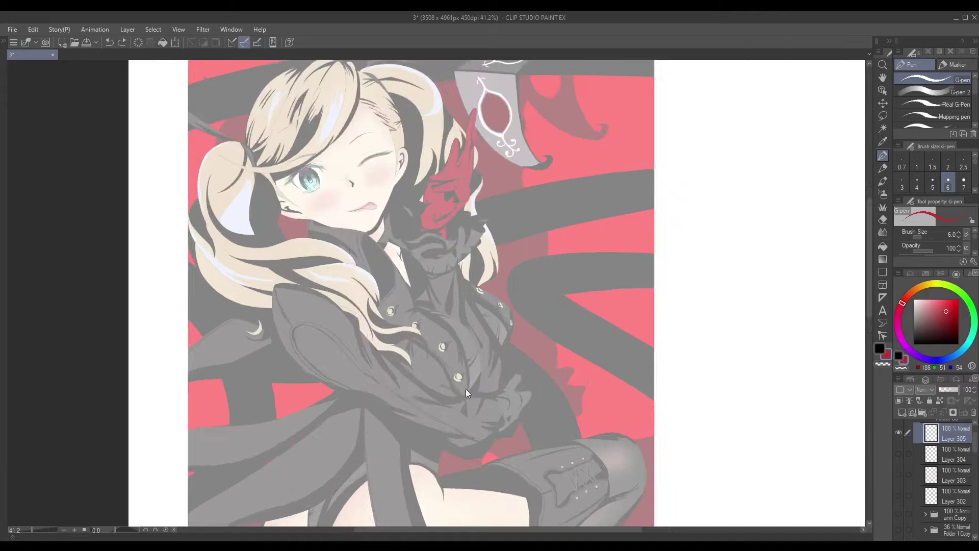
Try to draw a large circle around the character's head on the coloured illustration.
drag(369, 267, 404, 478)
scroll(367, 344, up, 4)
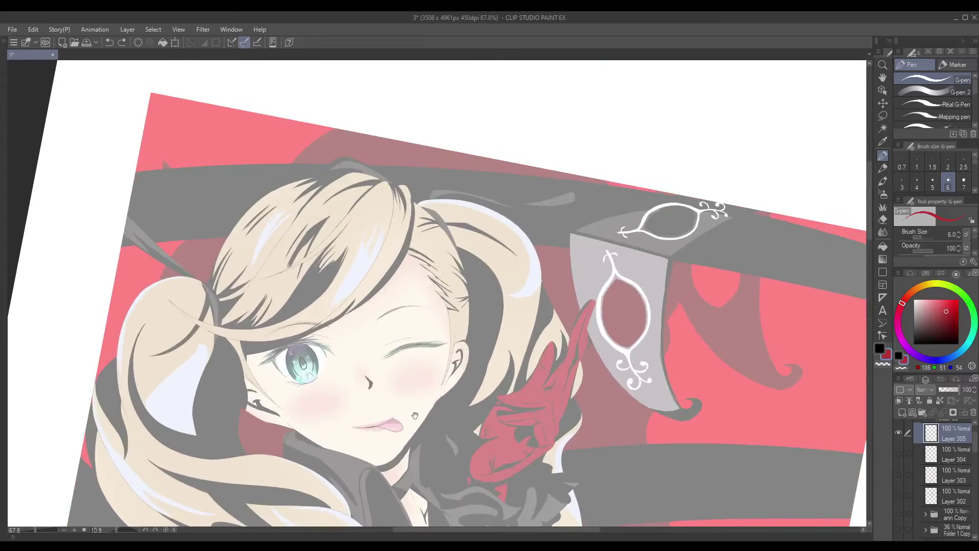
mouse_move(267, 174)
mouse_down()
mouse_move(189, 280)
mouse_move(430, 160)
mouse_move(217, 213)
mouse_up()
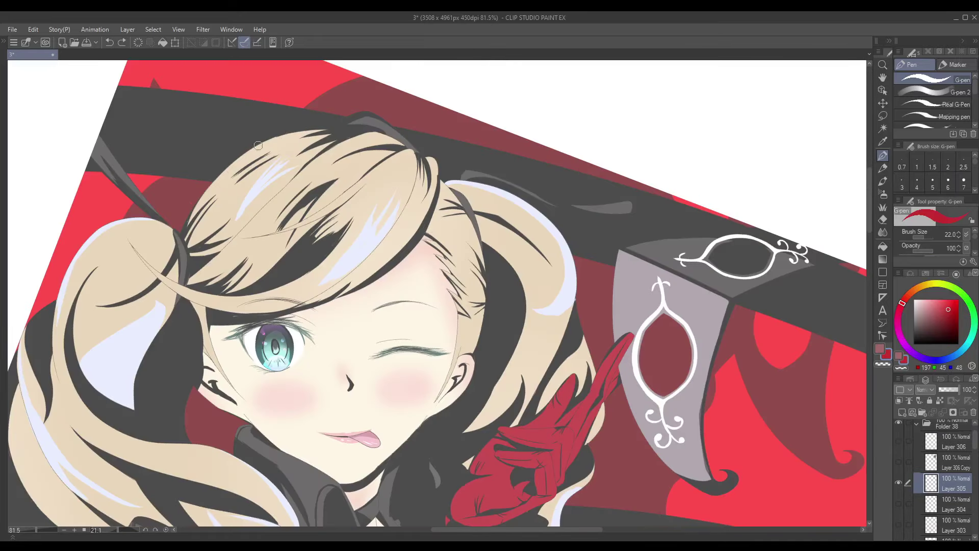
mouse_move(263, 141)
mouse_down()
mouse_move(377, 461)
mouse_move(358, 134)
mouse_move(231, 198)
mouse_up()
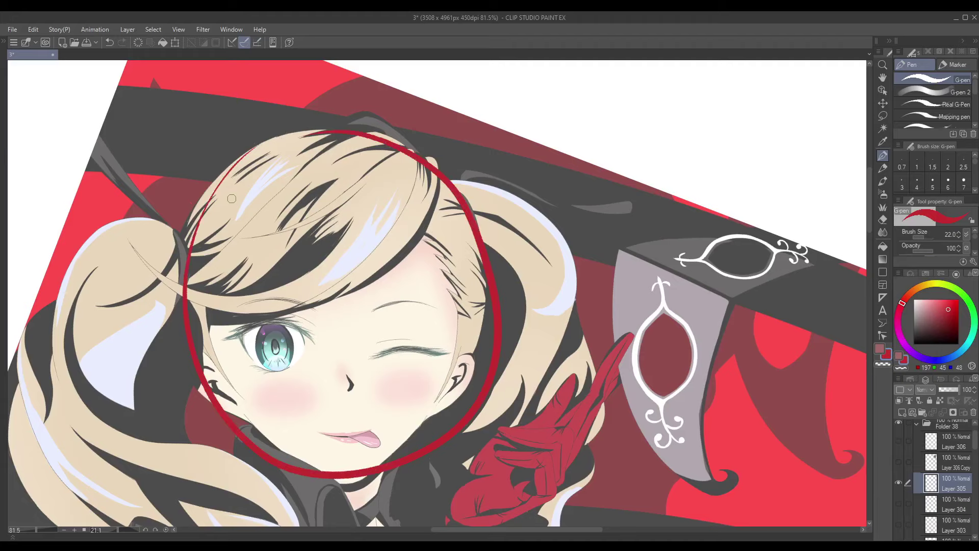
key(ctrl+z)
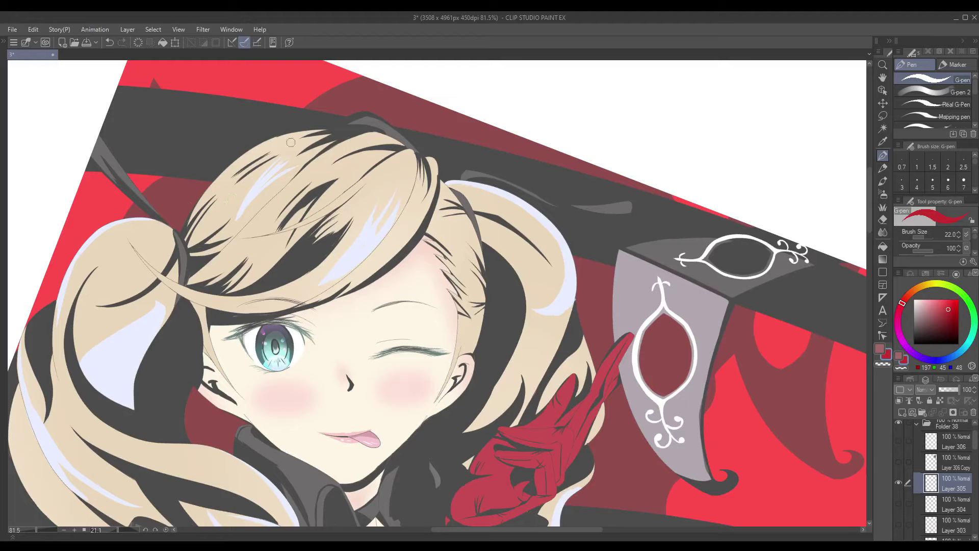
mouse_move(288, 143)
mouse_down()
mouse_move(368, 487)
mouse_move(489, 348)
mouse_move(411, 136)
mouse_up()
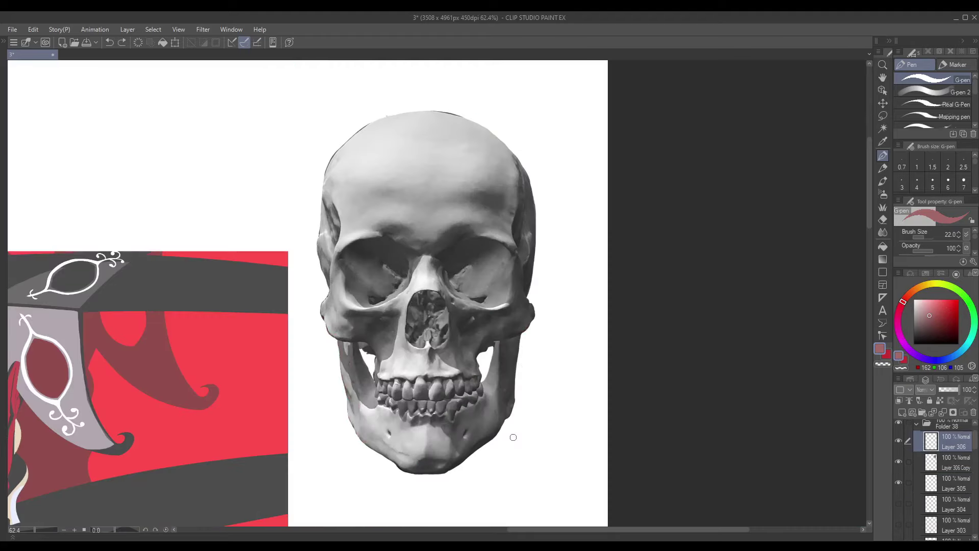
Paint a muted red jaw muscle from the skull's cheekbone to its jaw corner and add a short mark under the opposite cheekbone.
mouse_move(331, 296)
mouse_down()
mouse_move(318, 349)
mouse_move(374, 304)
mouse_move(324, 302)
mouse_move(358, 349)
mouse_move(363, 439)
mouse_move(330, 351)
mouse_move(340, 371)
mouse_move(346, 363)
mouse_move(351, 418)
mouse_up()
key(ctrl+z)
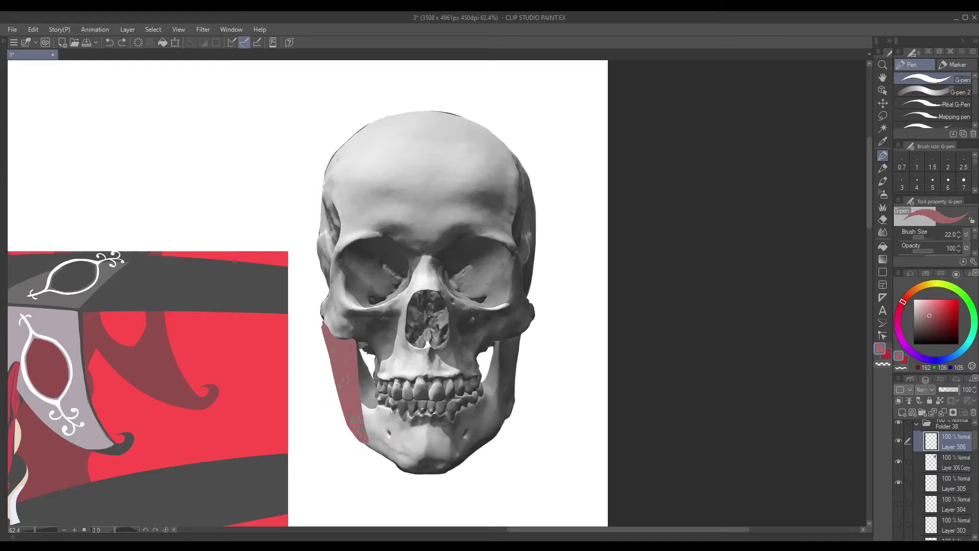
mouse_move(526, 329)
mouse_down()
mouse_move(508, 341)
mouse_move(505, 359)
mouse_up()
drag(532, 433, 512, 415)
key(ctrl+z)
key(ctrl+z)
mouse_move(322, 162)
mouse_down()
mouse_move(322, 316)
mouse_move(347, 427)
mouse_move(364, 444)
mouse_up()
key(ctrl+z)
mouse_move(322, 323)
mouse_down()
mouse_move(344, 425)
mouse_move(360, 441)
mouse_up()
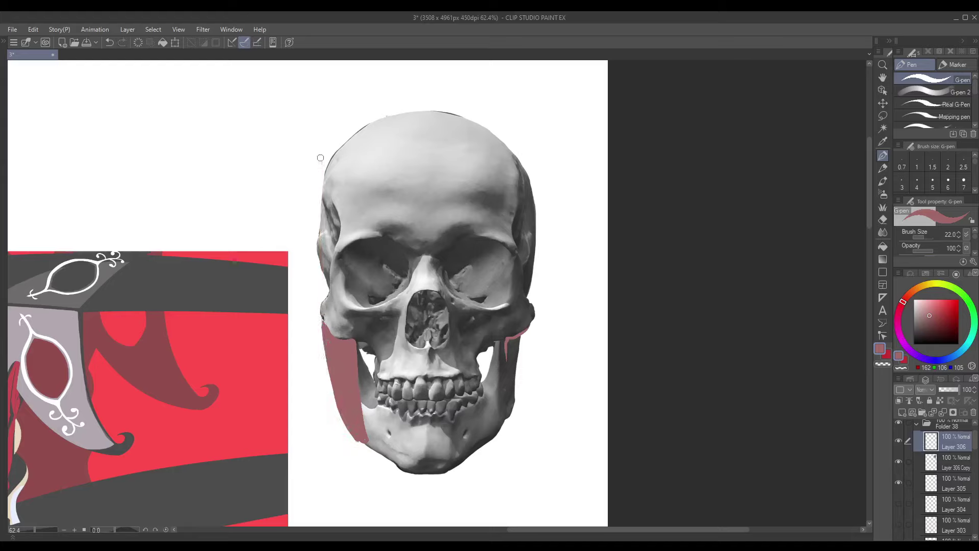
Draw an eyeball oval in the skull's eye socket above the painted jaw muscle, with a white highlight and a black pupil.
drag(368, 251, 371, 252)
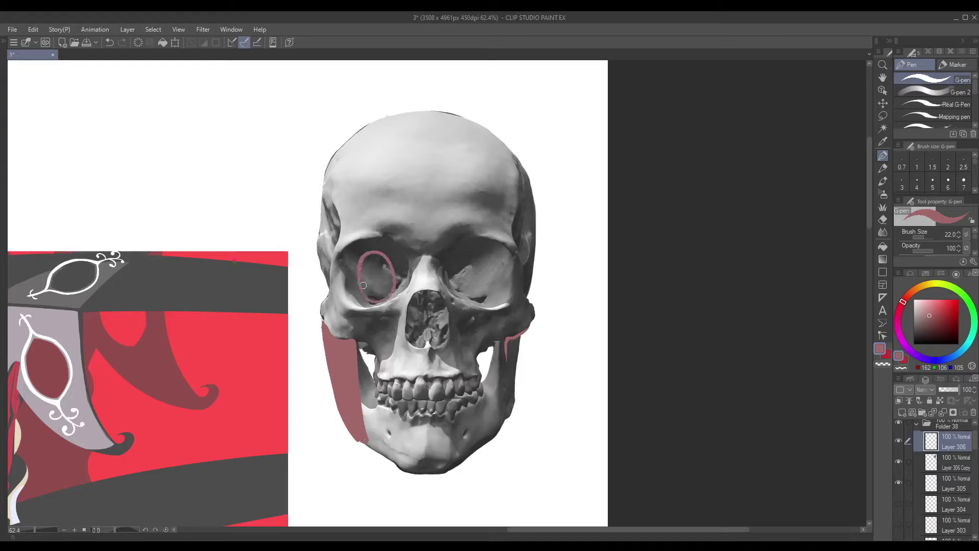
alt+click(556, 376)
click(380, 271)
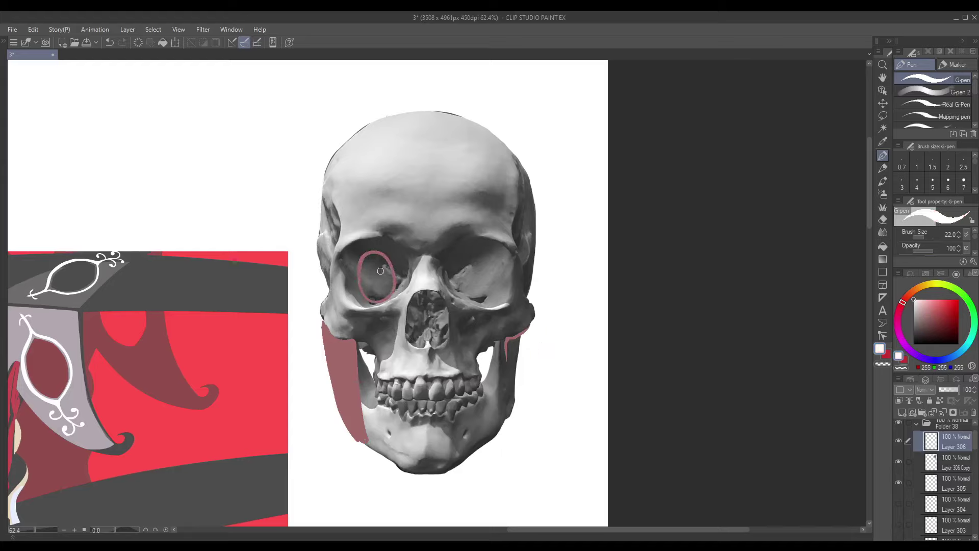
click(913, 344)
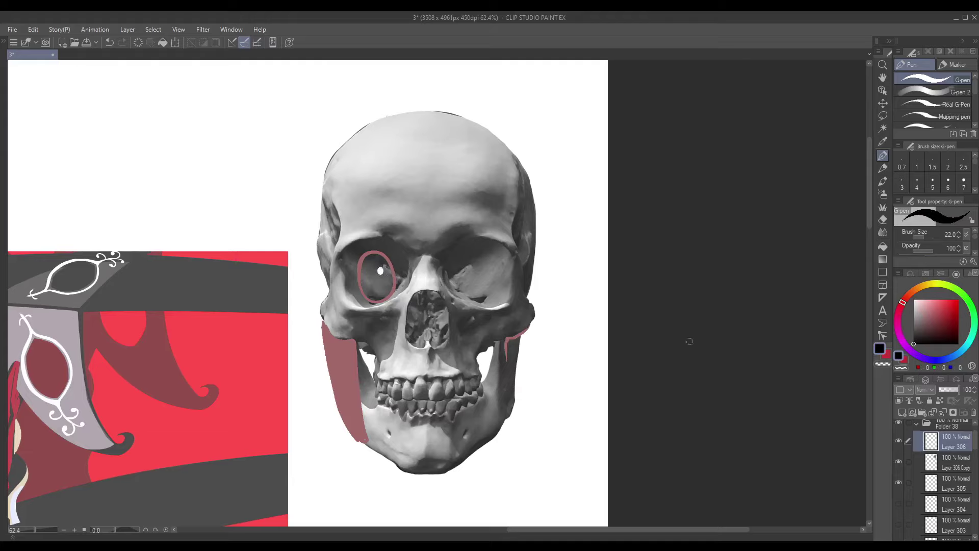
click(376, 277)
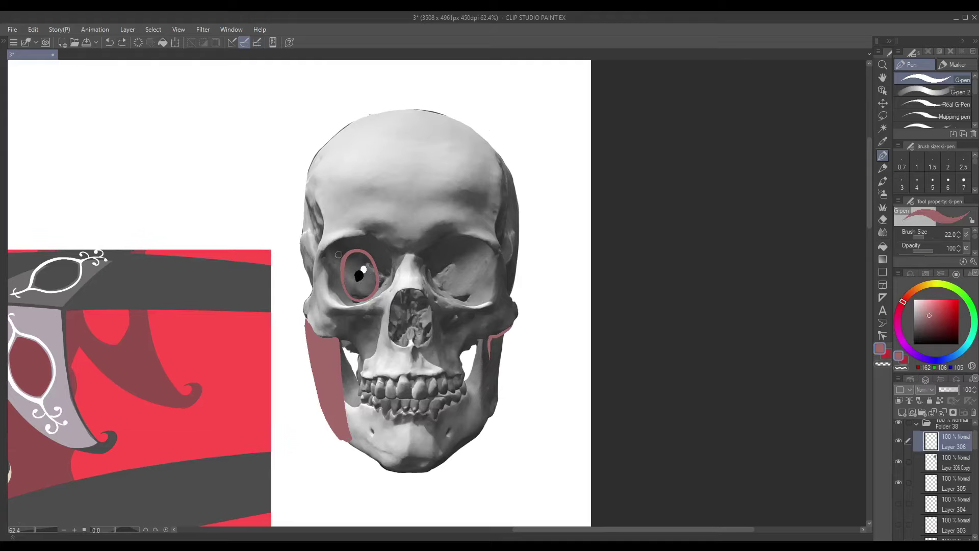
Try marking a vertical line from the eye socket past the jaw and a curve alongside the painted jaw muscle.
drag(340, 220, 349, 485)
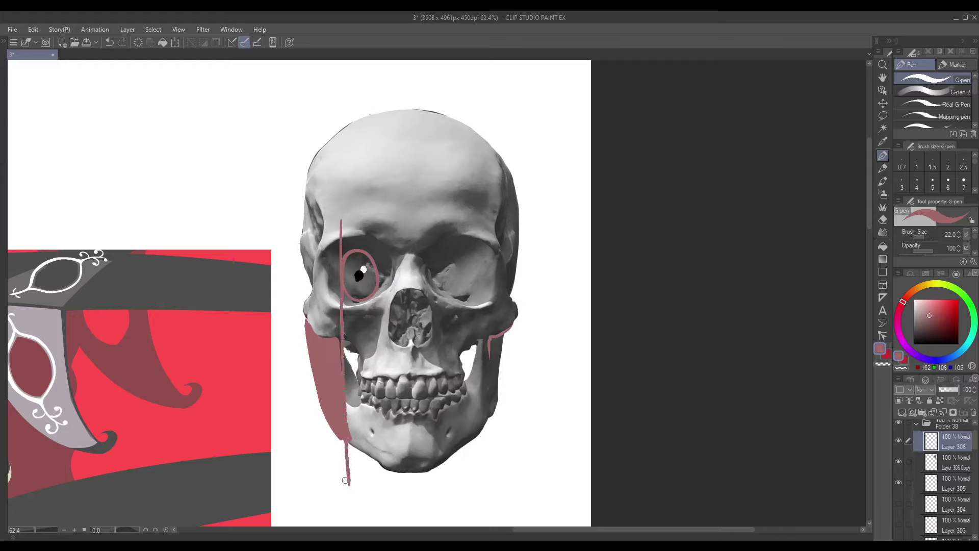
drag(296, 322, 336, 444)
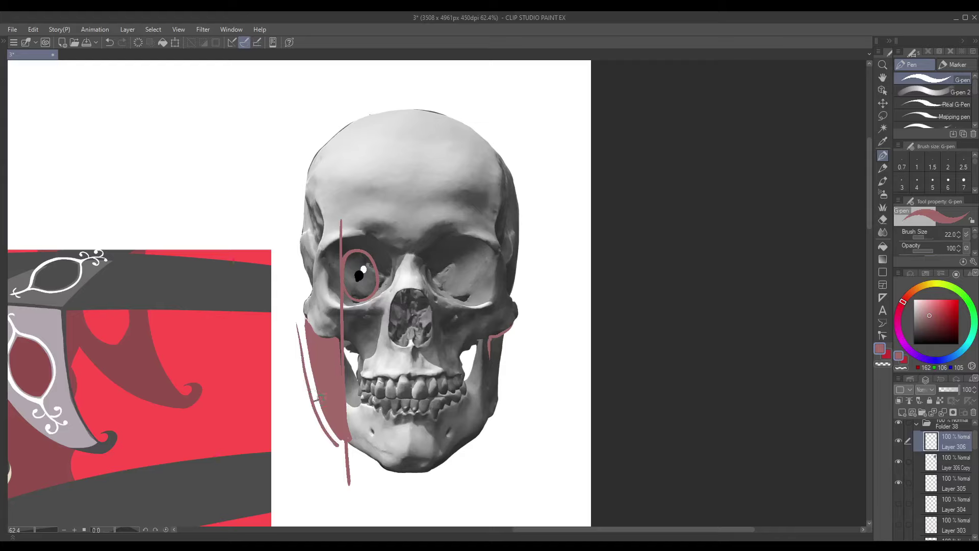
key(ctrl+z)
key(ctrl+z)
key(ctrl+z)
Draw a vertical line at the eye socket's outer edge and a larger circle with crossing axes around the eyeball.
drag(327, 240, 329, 337)
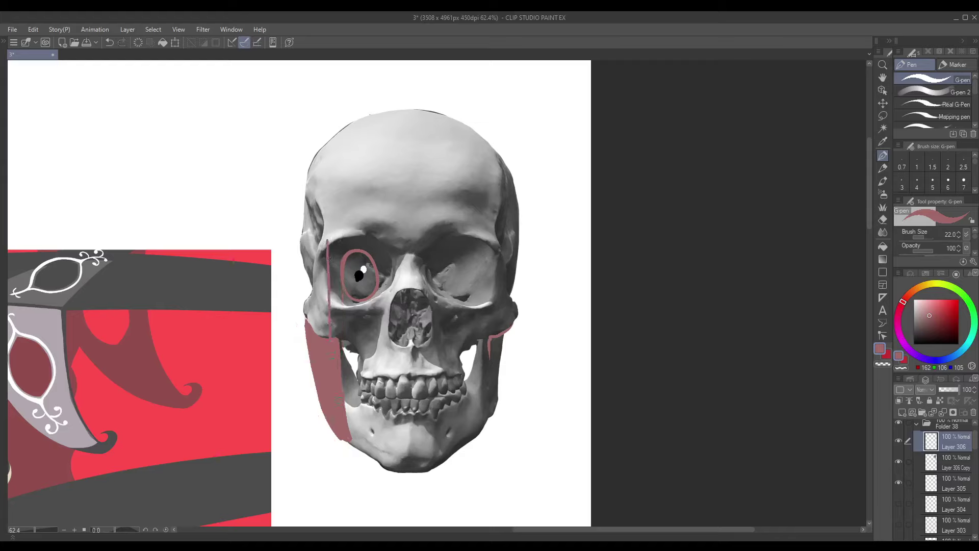
mouse_move(329, 270)
mouse_down()
mouse_move(392, 266)
mouse_move(389, 279)
mouse_move(352, 300)
mouse_move(334, 243)
mouse_move(382, 243)
mouse_up()
drag(354, 295, 350, 243)
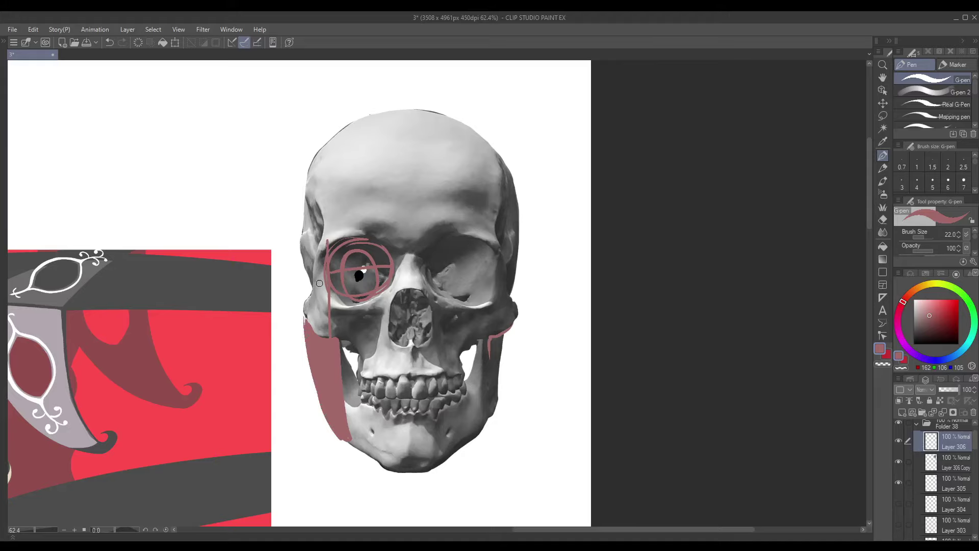
Try sketching an eye socket oval, a side guide line and a smaller jaw oval over the winking side of the face.
drag(255, 419, 673, 226)
drag(300, 341, 356, 393)
click(318, 349)
mouse_move(347, 243)
mouse_down()
mouse_move(365, 342)
mouse_move(288, 284)
mouse_move(313, 248)
mouse_up()
drag(355, 286, 387, 442)
mouse_move(370, 376)
mouse_down()
mouse_move(330, 443)
mouse_move(371, 377)
mouse_up()
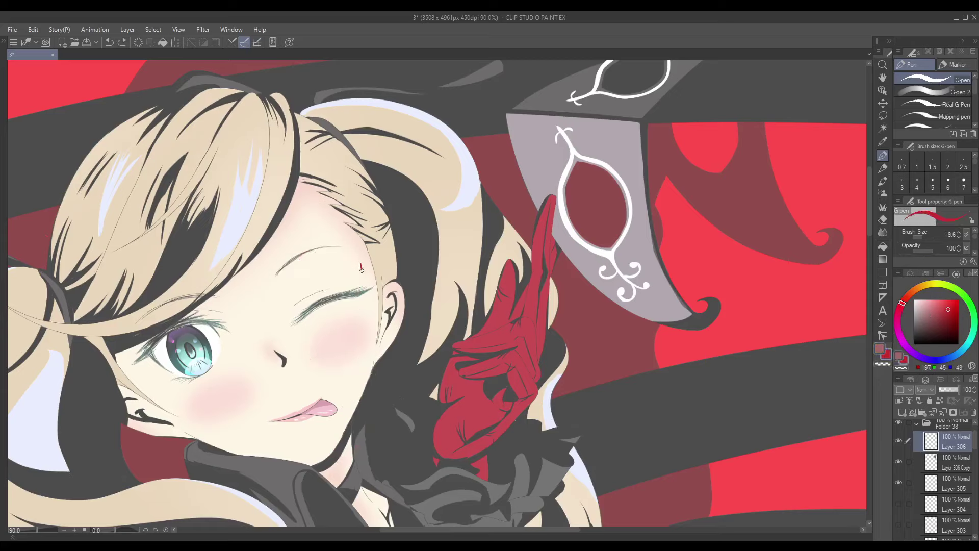
Trace a thin red contour on the character's face from beside the winking eye, around the chin, to the opposite cheek.
mouse_move(361, 264)
mouse_down()
mouse_move(373, 390)
mouse_move(343, 453)
mouse_move(263, 475)
mouse_move(216, 454)
mouse_move(153, 372)
mouse_up()
scroll(487, 400, down, 3)
scroll(463, 434, down, 1)
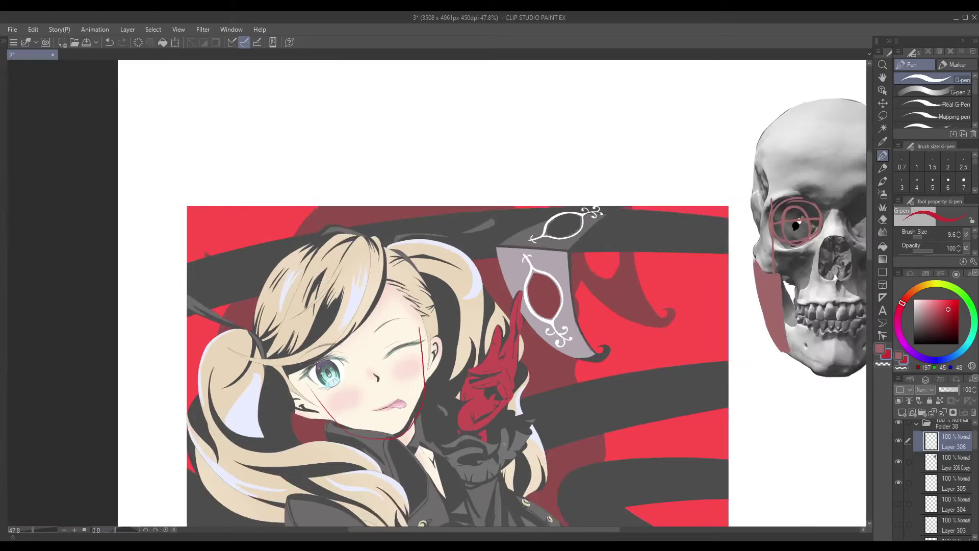
scroll(449, 377, up, 2)
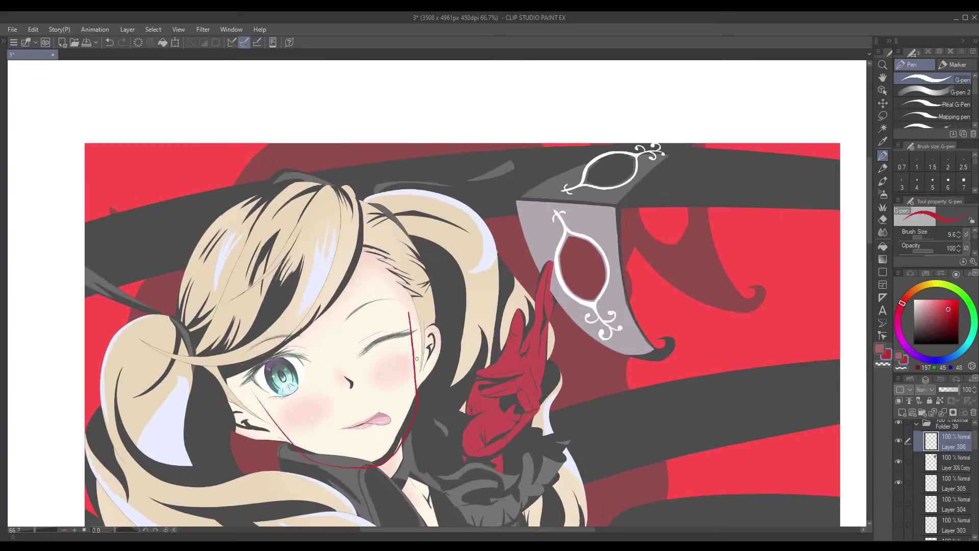
mouse_move(410, 423)
mouse_down()
mouse_move(426, 326)
mouse_move(357, 204)
mouse_move(194, 313)
mouse_move(305, 443)
mouse_up()
scroll(574, 382, down, 4)
drag(686, 424, 357, 479)
scroll(415, 398, up, 3)
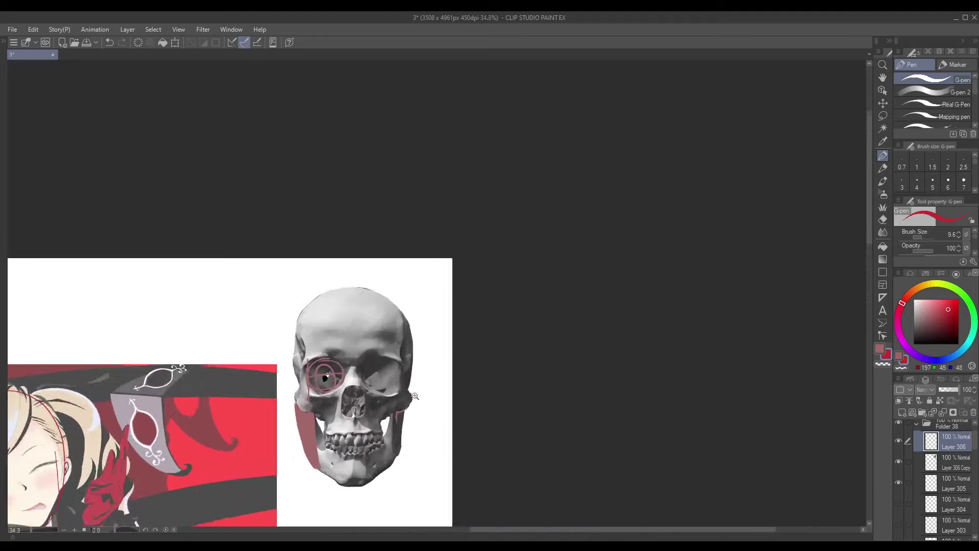
Extend the thin red face contour over the character's hair, curving around both sides of the cranium.
drag(358, 411, 358, 368)
mouse_move(272, 218)
mouse_down()
mouse_move(279, 459)
mouse_move(402, 471)
mouse_move(424, 365)
mouse_move(349, 212)
mouse_move(273, 212)
mouse_up()
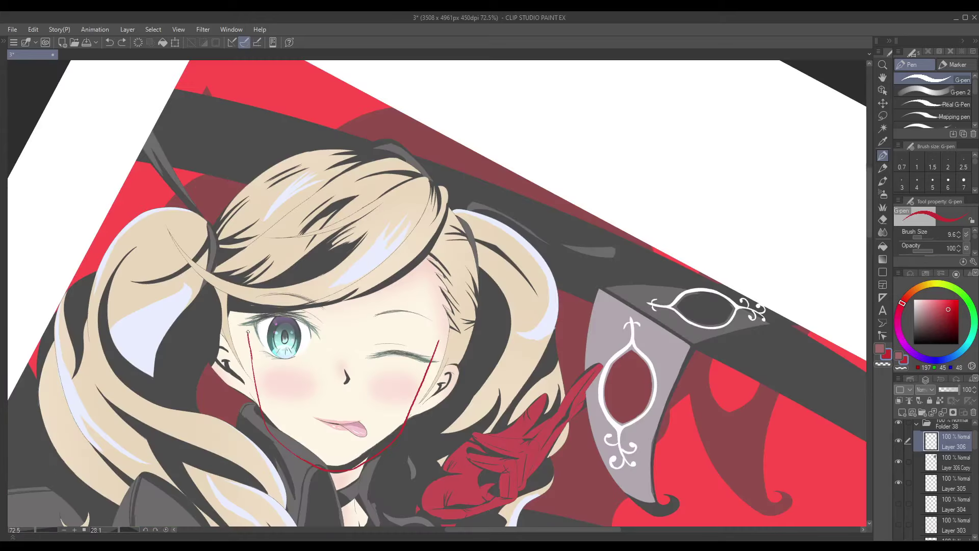
mouse_move(247, 332)
mouse_down()
mouse_move(245, 262)
mouse_move(269, 173)
mouse_move(355, 152)
mouse_up()
mouse_move(429, 187)
mouse_down()
mouse_move(450, 234)
mouse_move(448, 306)
mouse_up()
Draw guide curves beside both cheeks of the face and try a further mark near the open eye.
mouse_move(251, 394)
mouse_down()
mouse_move(229, 348)
mouse_move(239, 309)
mouse_up()
mouse_move(413, 407)
mouse_down()
mouse_move(435, 385)
mouse_move(450, 332)
mouse_up()
mouse_move(324, 287)
mouse_down()
mouse_move(378, 431)
mouse_move(317, 294)
mouse_up()
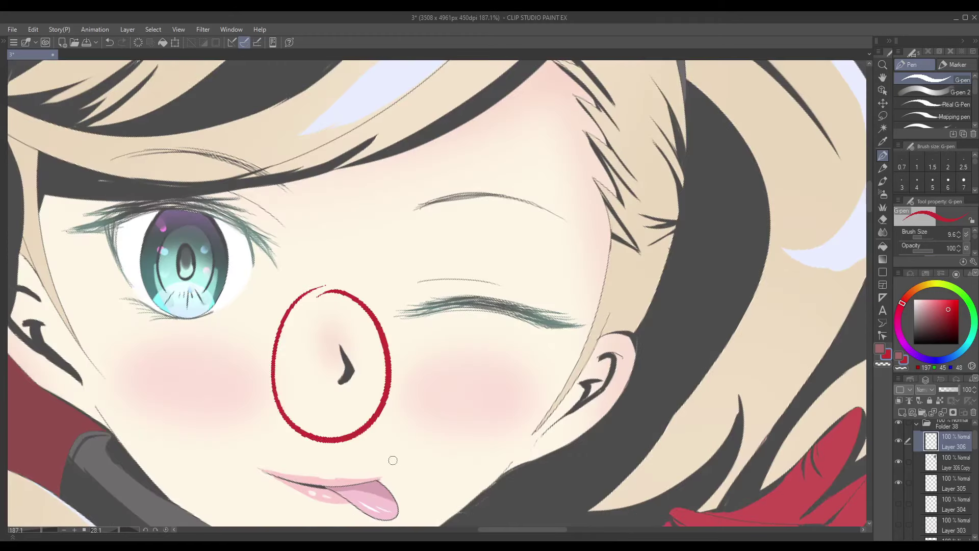
key(ctrl+z)
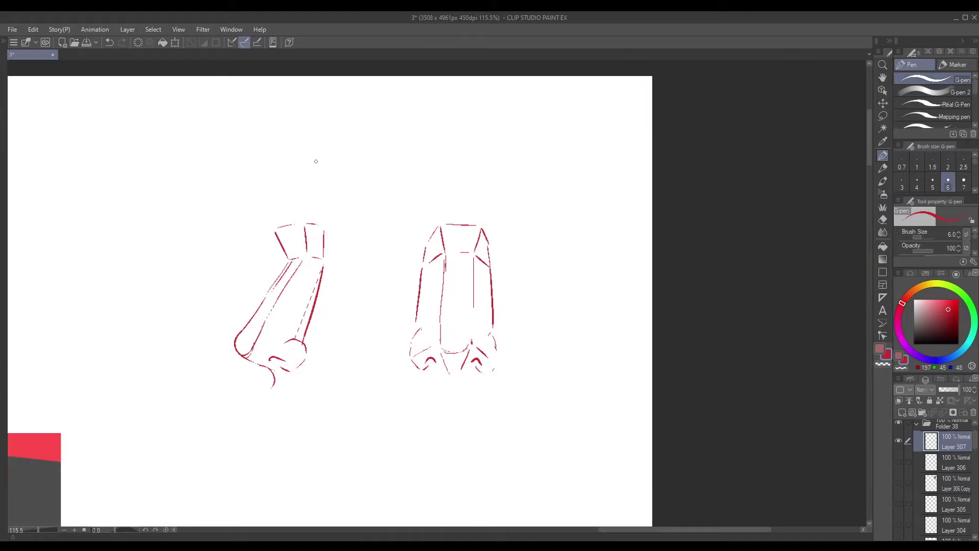
Try circling the upper part of the side-view nose diagram and adding brow curves and nose-tip marks to the diagrams.
mouse_move(267, 183)
mouse_down()
mouse_move(350, 232)
mouse_move(319, 187)
mouse_up()
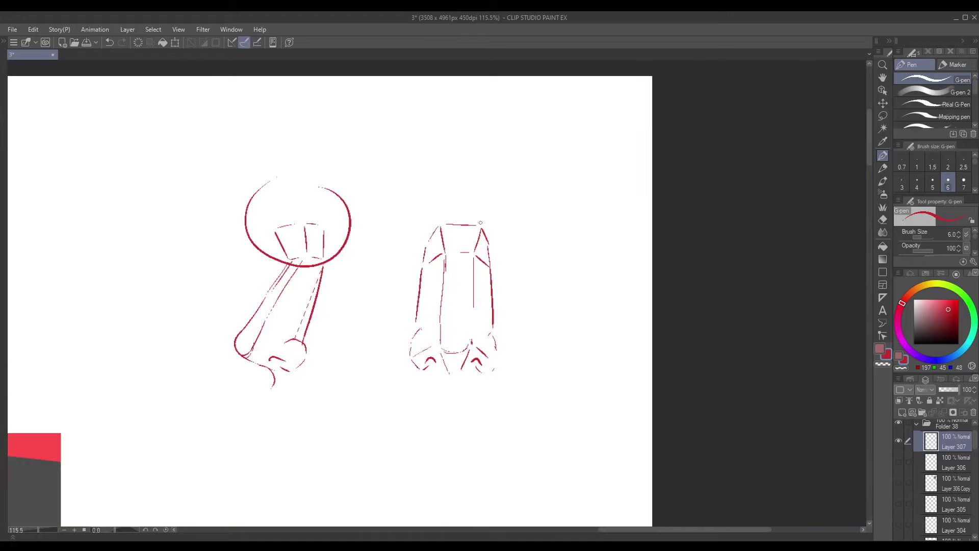
mouse_move(445, 192)
mouse_down()
mouse_move(518, 224)
mouse_move(451, 196)
mouse_move(372, 215)
mouse_up()
key(ctrl+z)
key(ctrl+z)
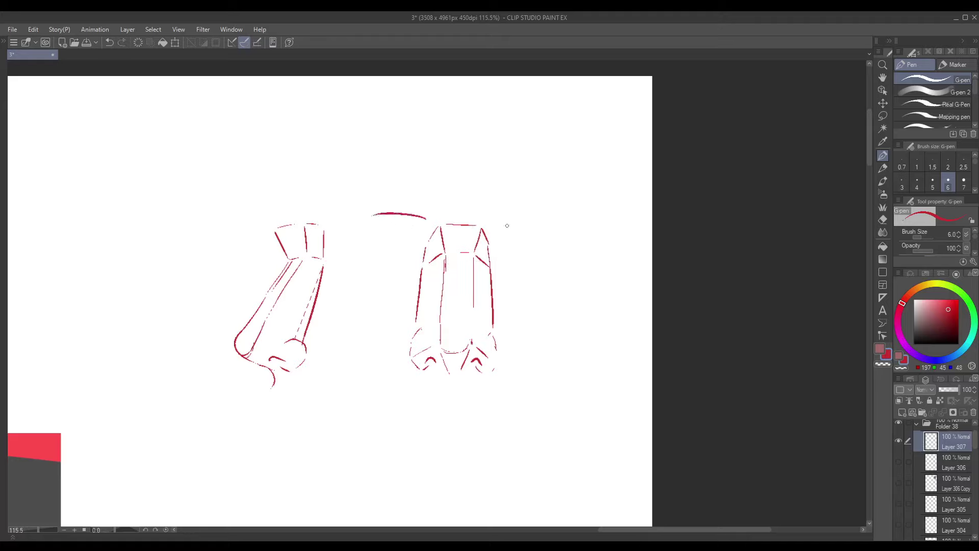
drag(490, 223, 560, 218)
drag(249, 327, 254, 325)
mouse_move(452, 322)
mouse_down()
mouse_move(449, 353)
mouse_move(414, 396)
mouse_up()
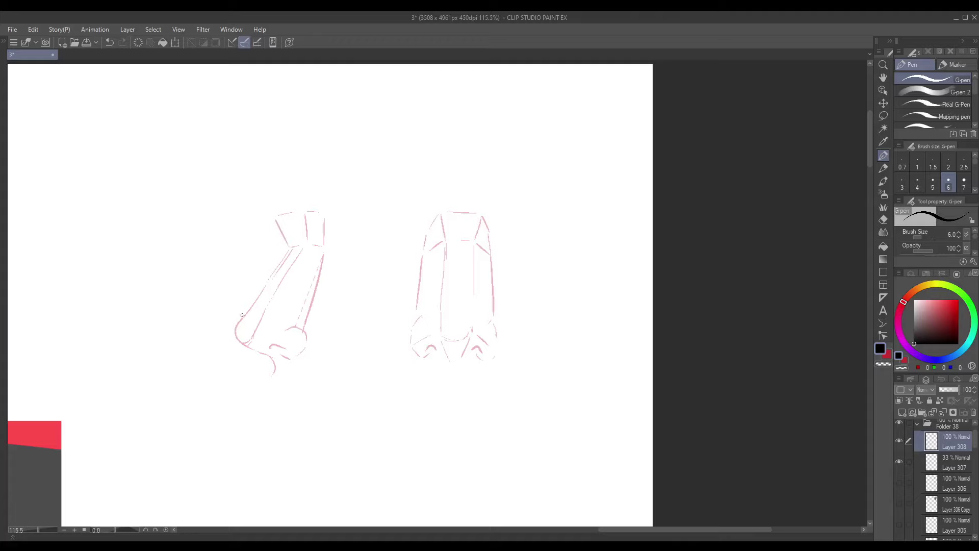
Ink the tip of the side-view nose diagram with a black curve and compare it with the character's nose.
mouse_move(249, 308)
mouse_down()
mouse_move(234, 330)
mouse_move(252, 350)
mouse_move(235, 334)
mouse_move(249, 307)
mouse_up()
click(898, 462)
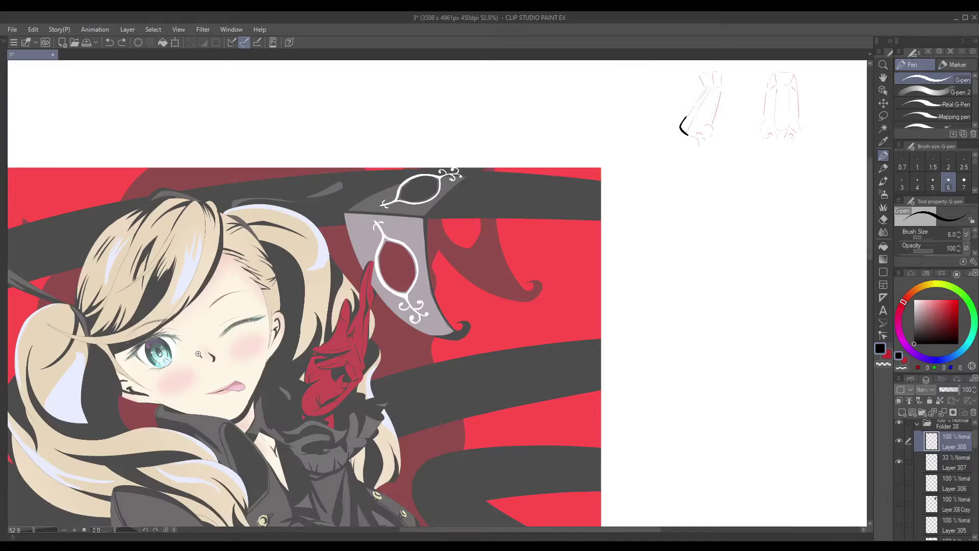
drag(198, 355, 281, 368)
drag(281, 367, 293, 343)
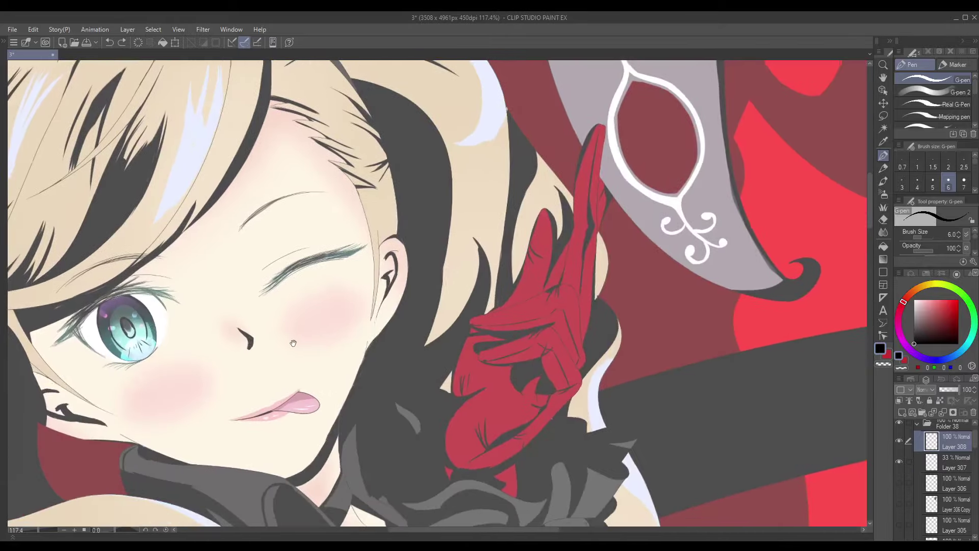
mouse_move(253, 312)
mouse_down()
mouse_move(270, 326)
mouse_move(269, 352)
mouse_up()
drag(270, 357, 229, 372)
drag(581, 365, 382, 426)
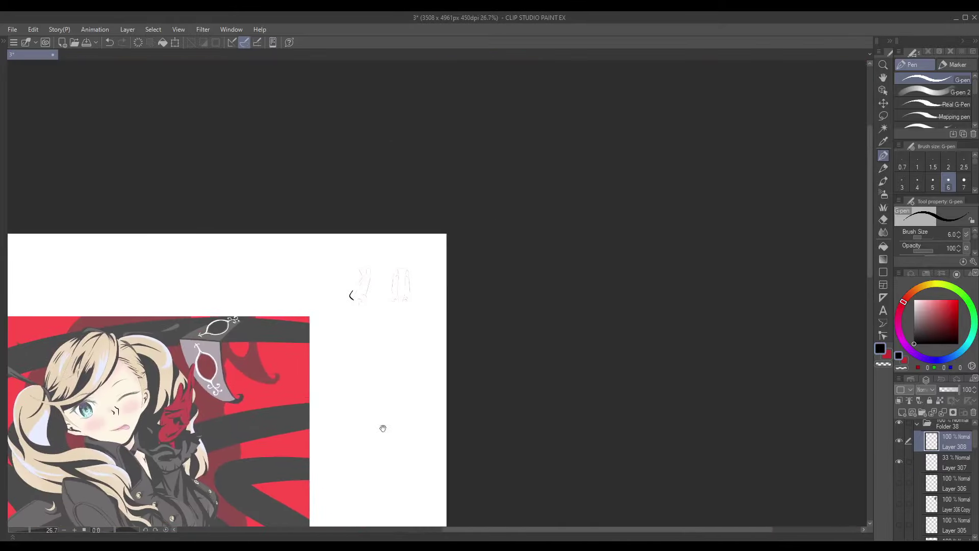
Try inking an angled black stroke down the tip of the front-view nose diagram and isolating it from the guide.
drag(372, 280, 438, 277)
scroll(438, 277, up, 4)
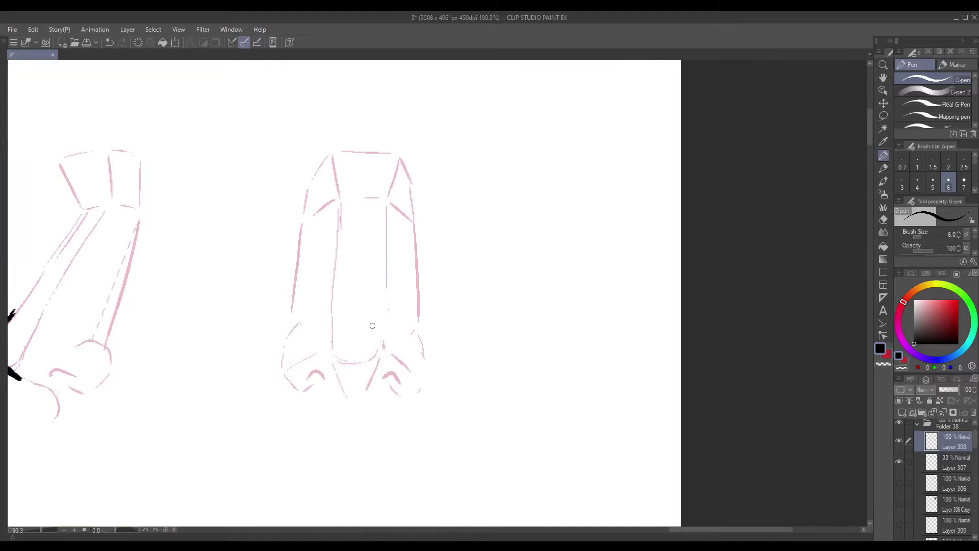
mouse_move(364, 300)
mouse_down()
mouse_move(382, 340)
mouse_move(364, 398)
mouse_up()
drag(438, 436, 539, 407)
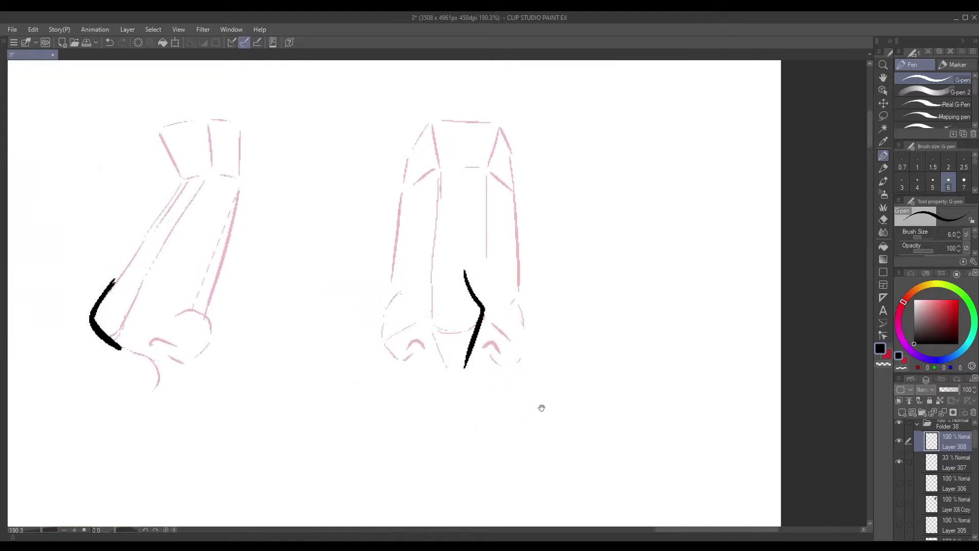
click(899, 462)
mouse_move(151, 316)
mouse_down()
mouse_move(131, 316)
mouse_move(149, 319)
mouse_up()
key(ctrl+z)
key(ctrl+z)
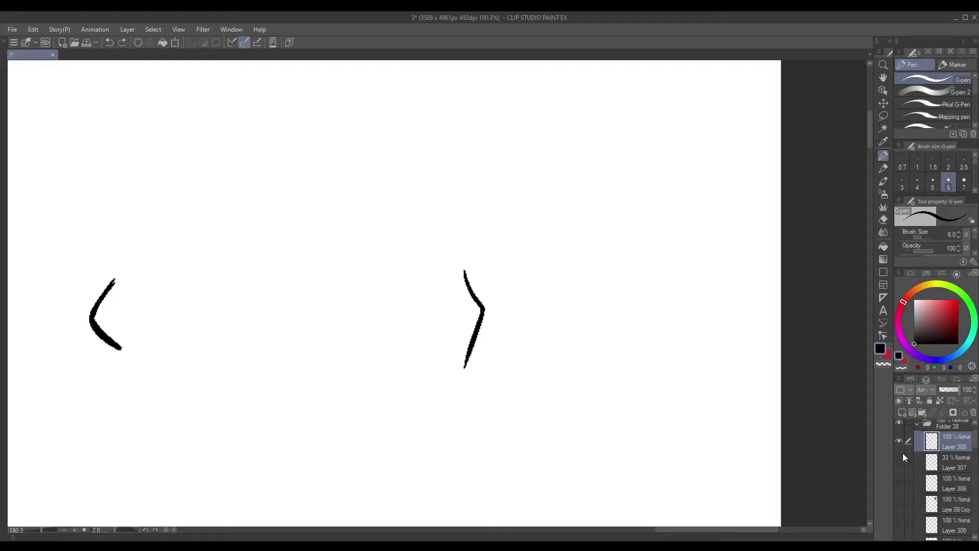
Erase the black stroke on the front-view nose, redraw it along the nose tip guide and hide guide Layer 307.
click(899, 460)
drag(841, 442, 780, 428)
key(e)
drag(409, 271, 409, 323)
key(p)
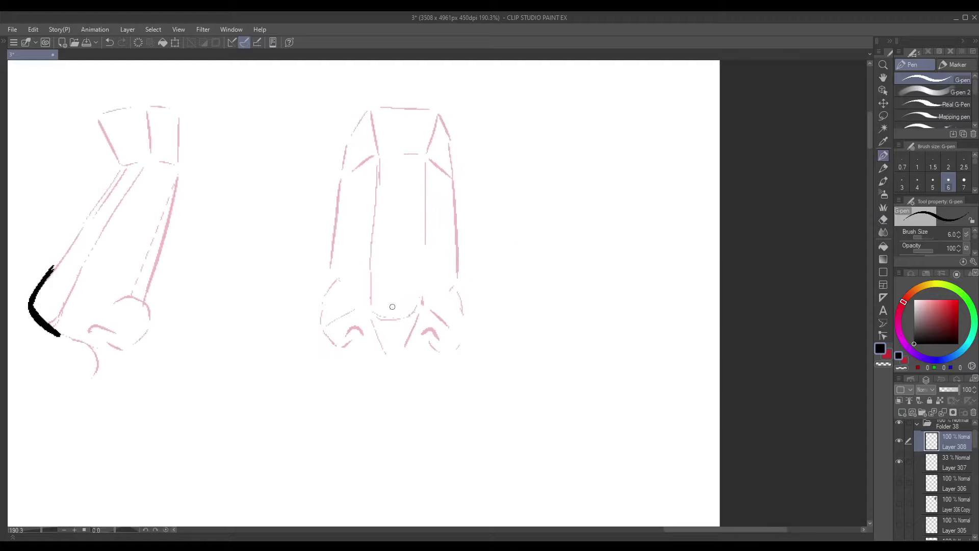
mouse_move(396, 270)
mouse_down()
mouse_move(392, 353)
mouse_move(349, 334)
mouse_move(437, 339)
mouse_up()
click(898, 462)
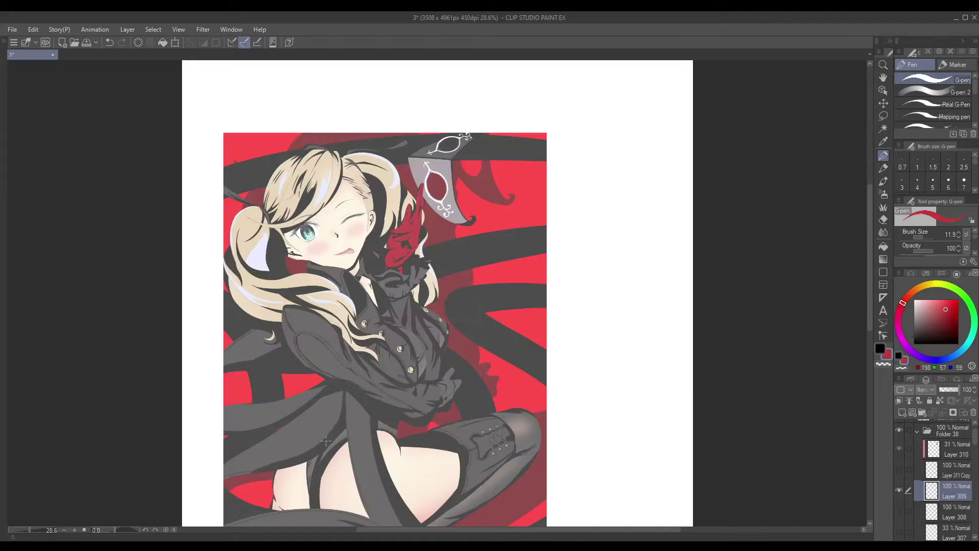
Draw a thin red circle around the seated character's midsection.
mouse_move(350, 298)
mouse_down()
mouse_move(364, 341)
mouse_move(352, 387)
mouse_up()
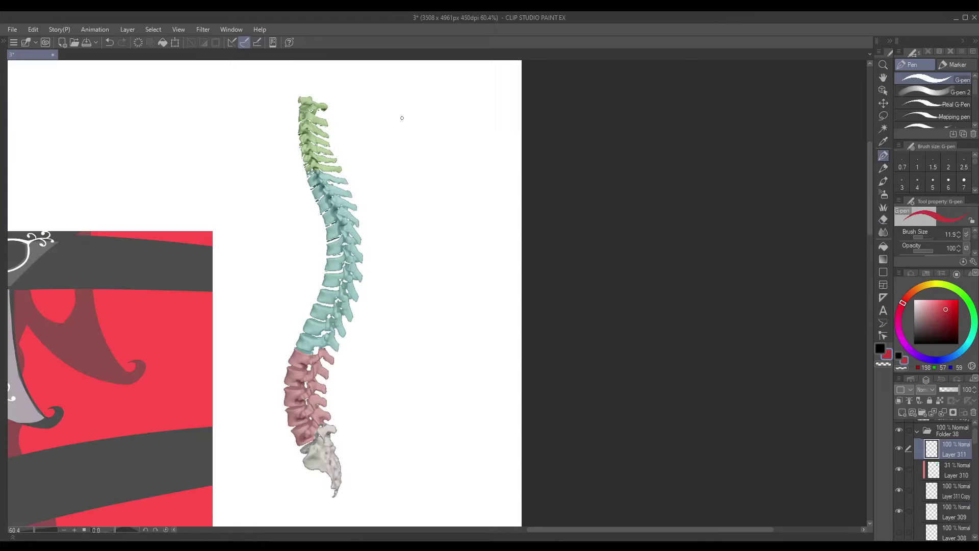
Try marking each of the four colored spine sections with a red arrow pointing at it.
mouse_move(391, 142)
mouse_down()
mouse_move(351, 141)
mouse_move(367, 147)
mouse_up()
drag(414, 269, 378, 274)
mouse_move(377, 390)
mouse_down()
mouse_move(345, 392)
mouse_move(356, 396)
mouse_up()
drag(379, 463, 360, 464)
mouse_move(361, 455)
mouse_down()
mouse_move(350, 465)
mouse_move(379, 469)
mouse_up()
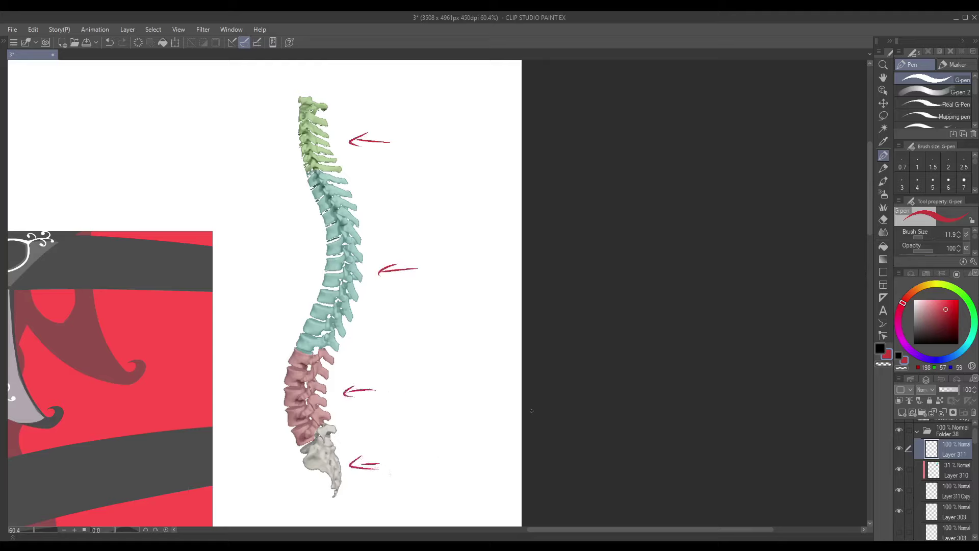
key(ctrl+z)
key(ctrl+z)
key(ctrl+z)
key(ctrl+z)
key(ctrl+z)
key(ctrl+z)
key(ctrl+z)
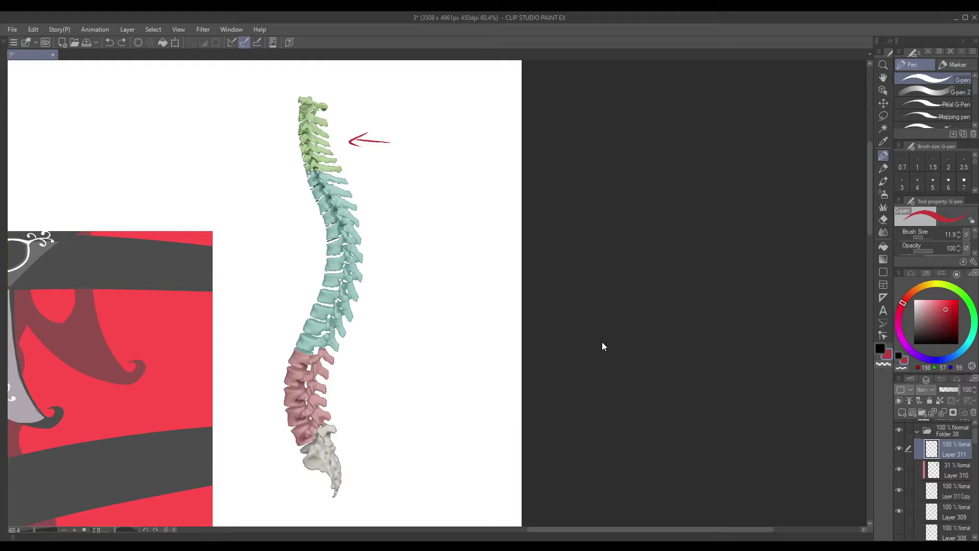
scroll(603, 346, down, 4)
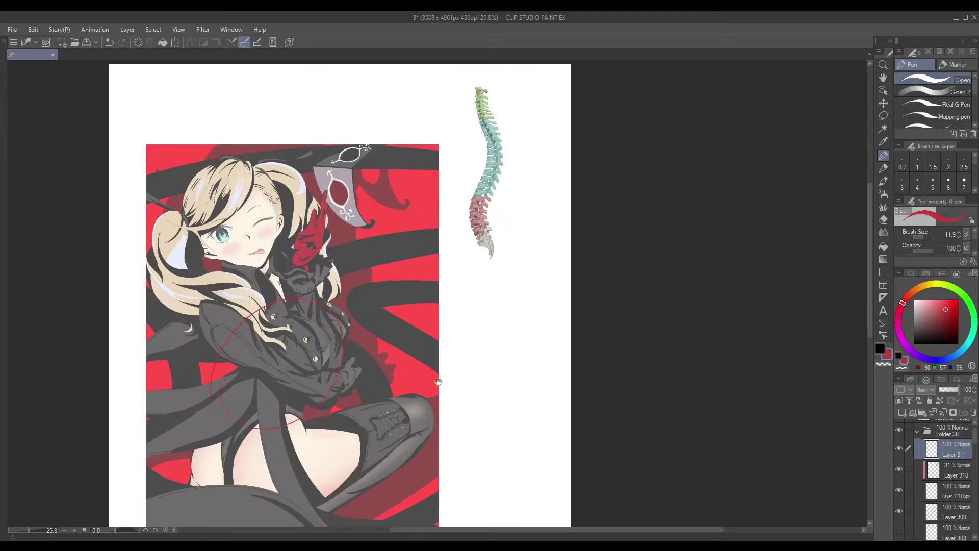
Draw a red arrow pointing at the teal spine section and a 40° angle diagram beside the lower spine.
scroll(343, 340, up, 3)
scroll(355, 254, up, 1)
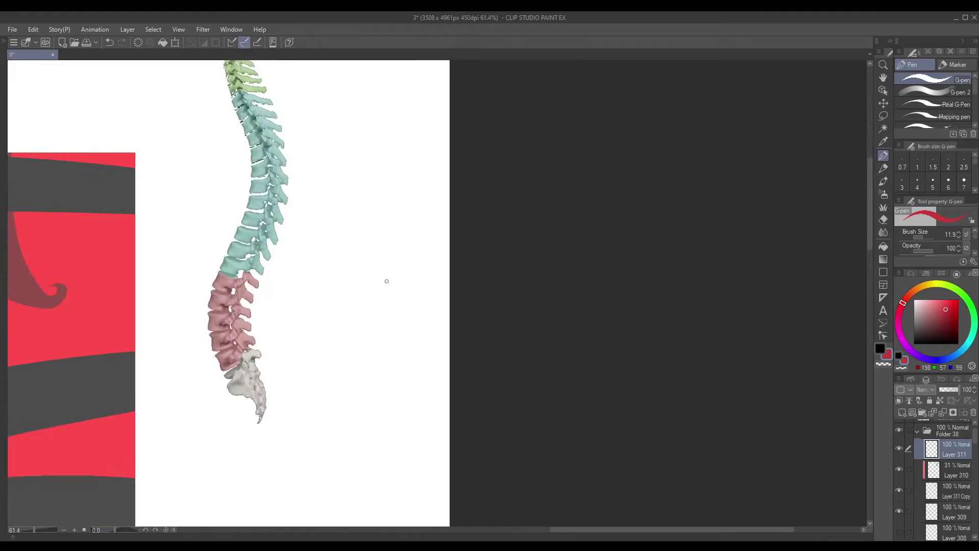
drag(373, 171, 326, 174)
drag(372, 321, 370, 377)
mouse_move(371, 321)
mouse_down()
mouse_move(326, 370)
mouse_move(361, 352)
mouse_up()
drag(366, 348, 366, 349)
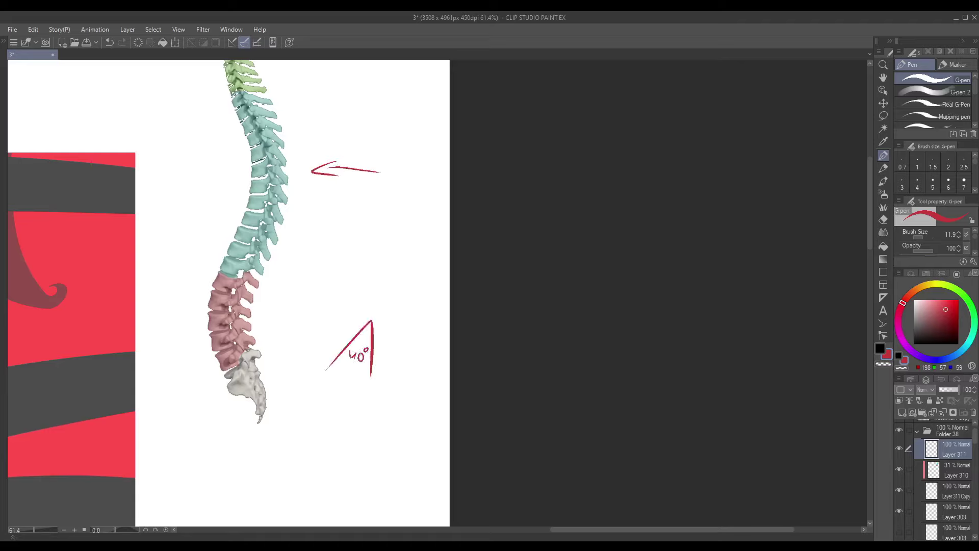
Add a 15° wedge to the angle diagram and write 55° beneath it.
mouse_move(227, 286)
mouse_down()
mouse_move(242, 258)
mouse_move(227, 275)
mouse_up()
key(ctrl+z)
mouse_move(371, 321)
mouse_down()
mouse_move(317, 348)
mouse_move(333, 351)
mouse_move(346, 336)
mouse_up()
drag(317, 382, 316, 405)
mouse_move(318, 382)
mouse_down()
mouse_move(319, 404)
mouse_move(328, 383)
mouse_move(332, 403)
mouse_move(337, 386)
mouse_move(345, 391)
mouse_move(330, 452)
mouse_up()
drag(330, 451, 541, 283)
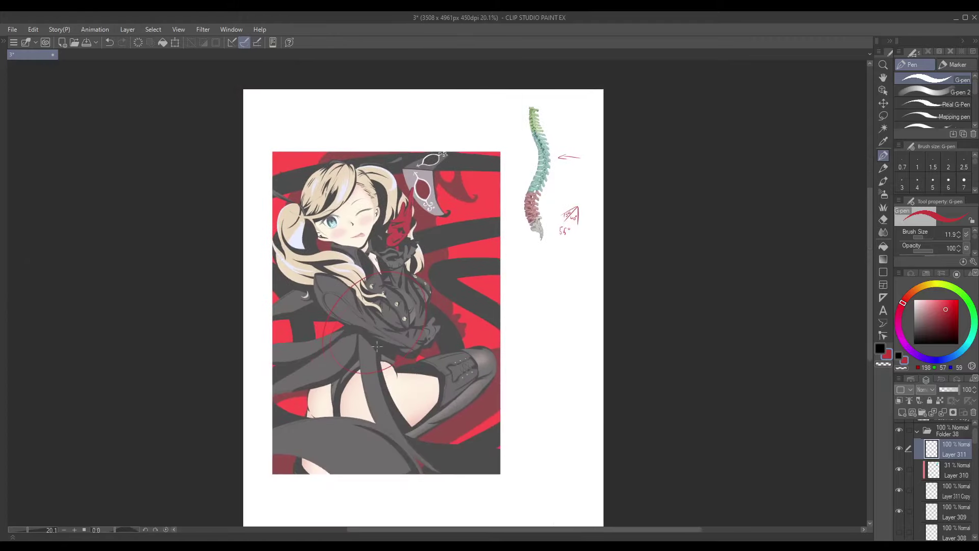
Try enclosing the teal and pink spine sections in one large red ellipse.
scroll(551, 280, up, 4)
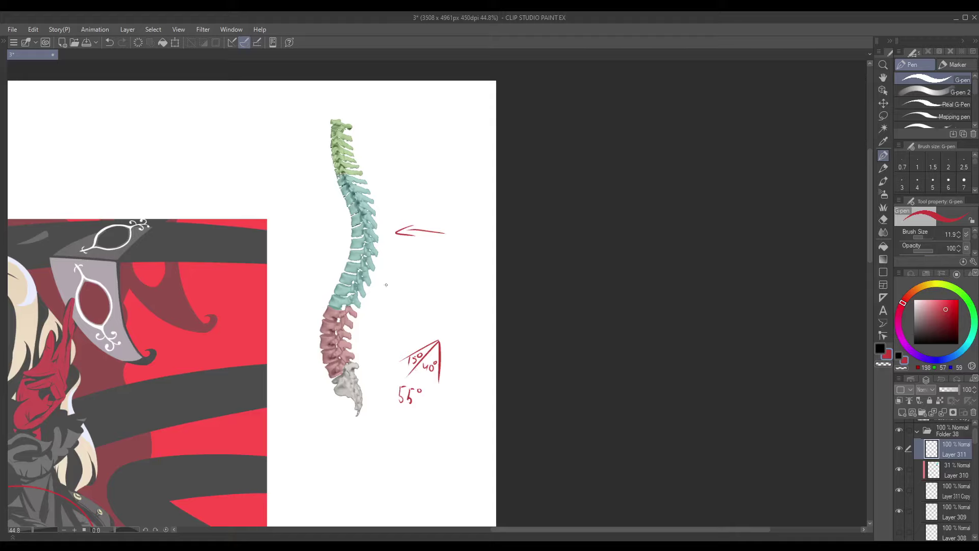
mouse_move(394, 235)
mouse_down()
mouse_move(355, 175)
mouse_move(306, 360)
mouse_move(401, 249)
mouse_up()
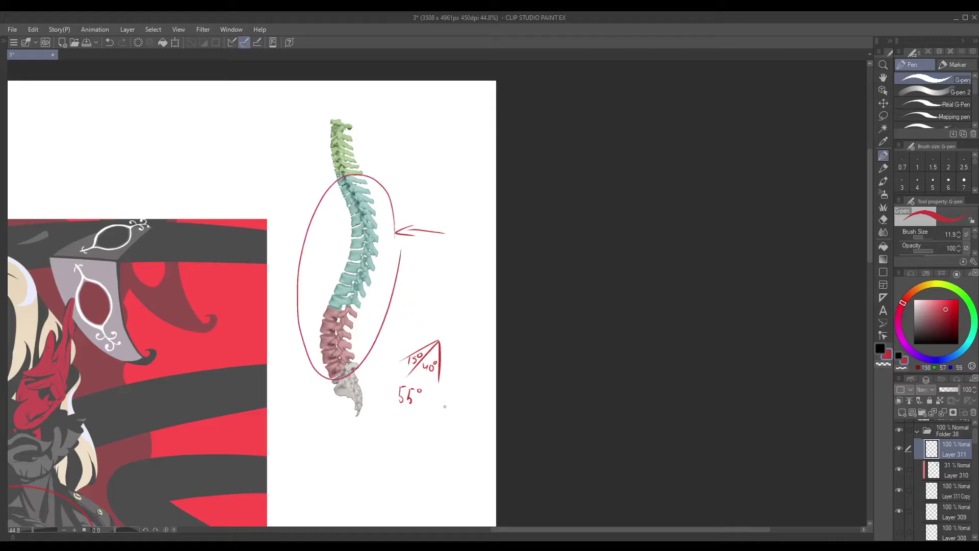
scroll(423, 413, up, 2)
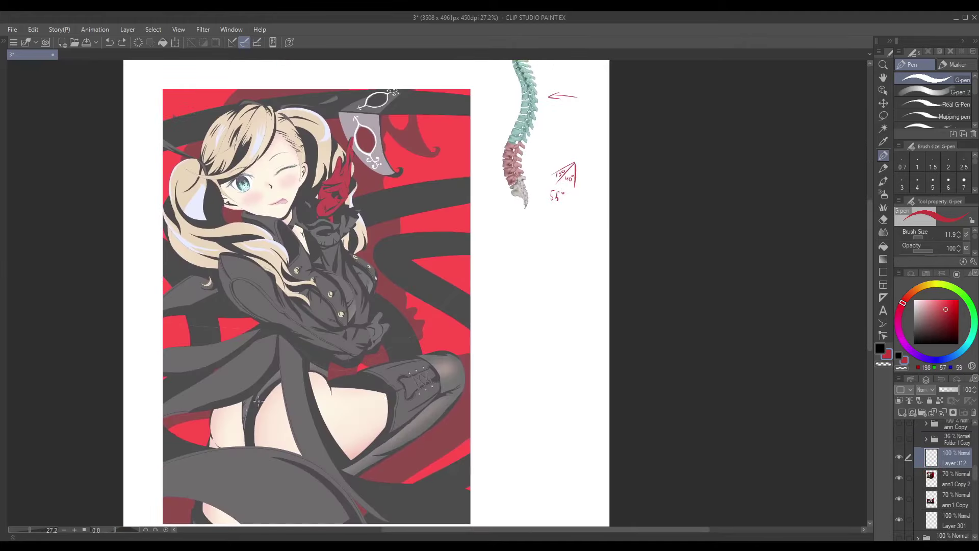
Try drawing a slanted red line across the character's hips and a tilted arrow with crossing marks beside the illustration.
drag(227, 414, 392, 350)
mouse_move(492, 386)
mouse_down()
mouse_move(291, 426)
mouse_move(329, 370)
mouse_up()
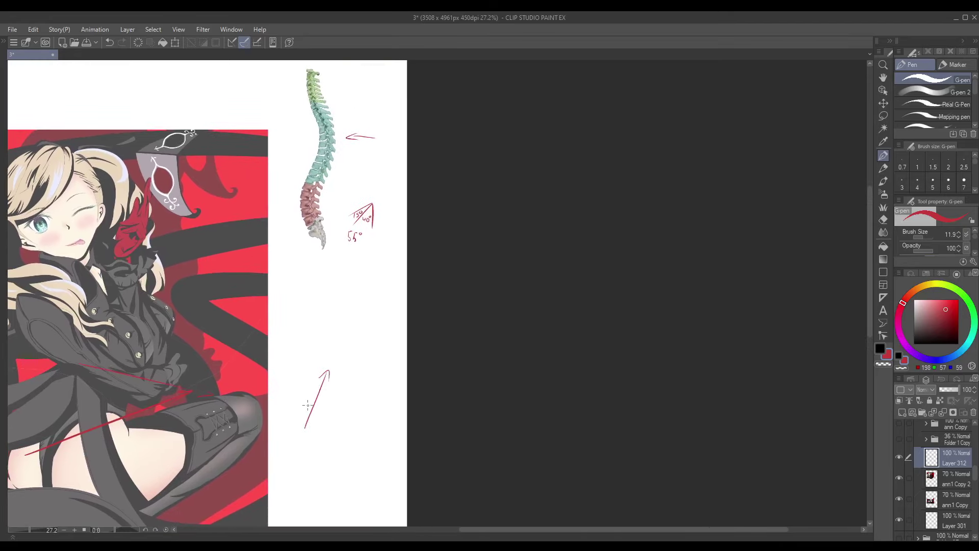
mouse_move(300, 402)
mouse_down()
mouse_move(362, 396)
mouse_move(349, 395)
mouse_move(347, 431)
mouse_move(349, 385)
mouse_up()
drag(356, 380, 357, 380)
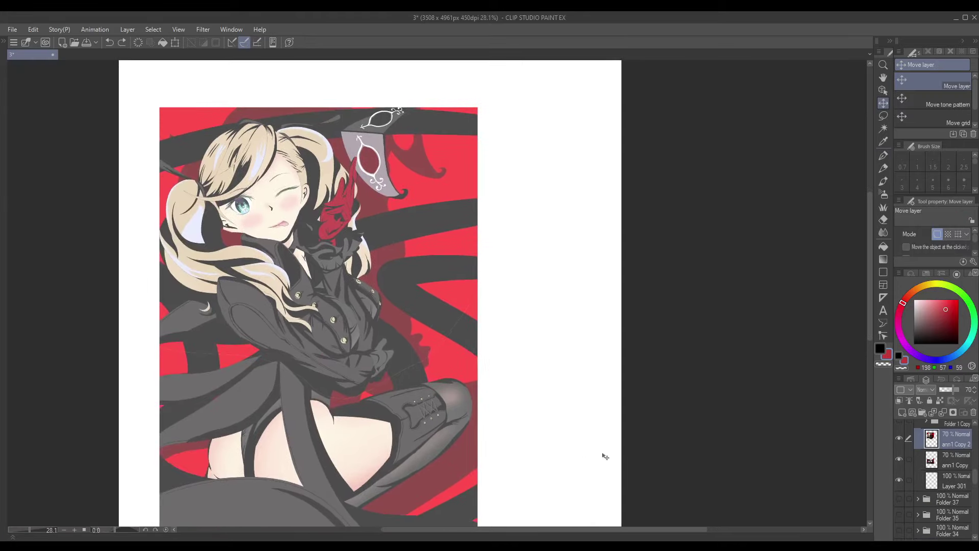
Move the upper body layer ann1 Copy 2 upward to open a white gap at the character's waist.
scroll(372, 428, down, 1)
drag(364, 441, 349, 470)
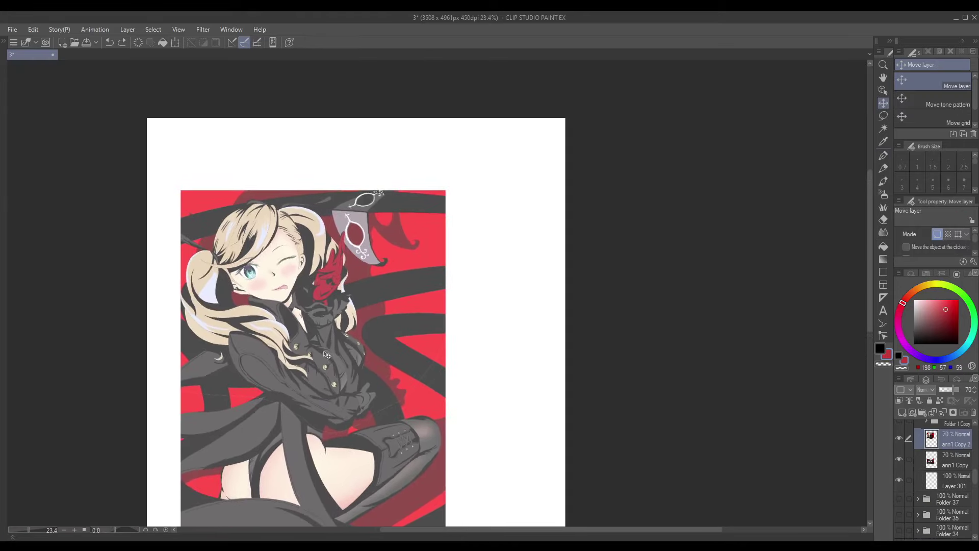
drag(326, 352, 322, 266)
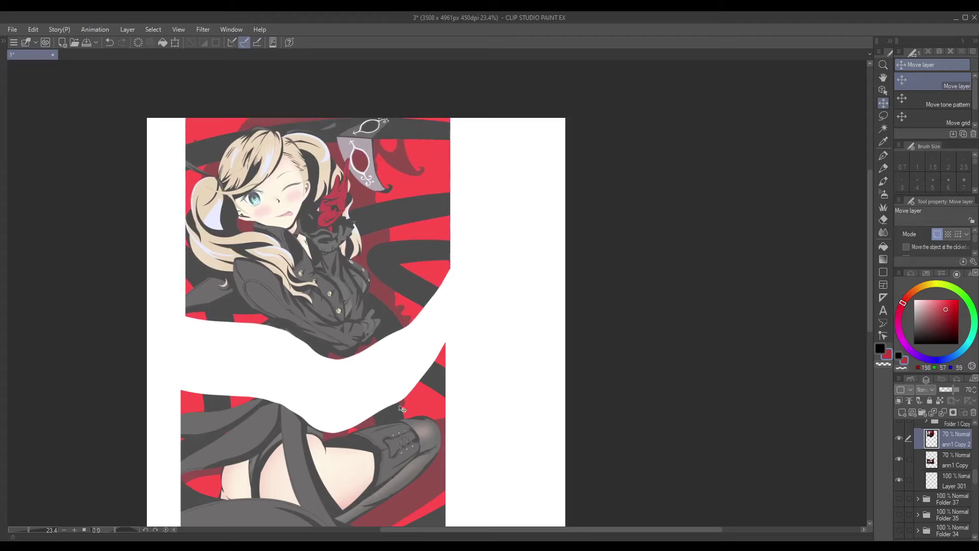
scroll(404, 407, down, 1)
drag(396, 403, 394, 362)
Try sketching red pen marks across the white waist gap between the figure's two halves.
key(p)
mouse_move(282, 324)
mouse_down()
mouse_move(278, 511)
mouse_move(360, 327)
mouse_up()
key(ctrl+z)
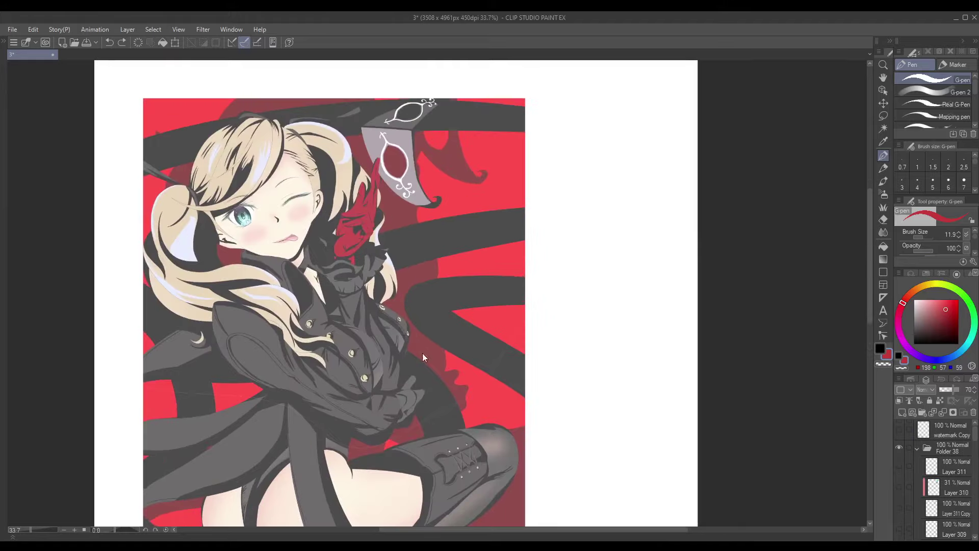
drag(423, 353, 513, 437)
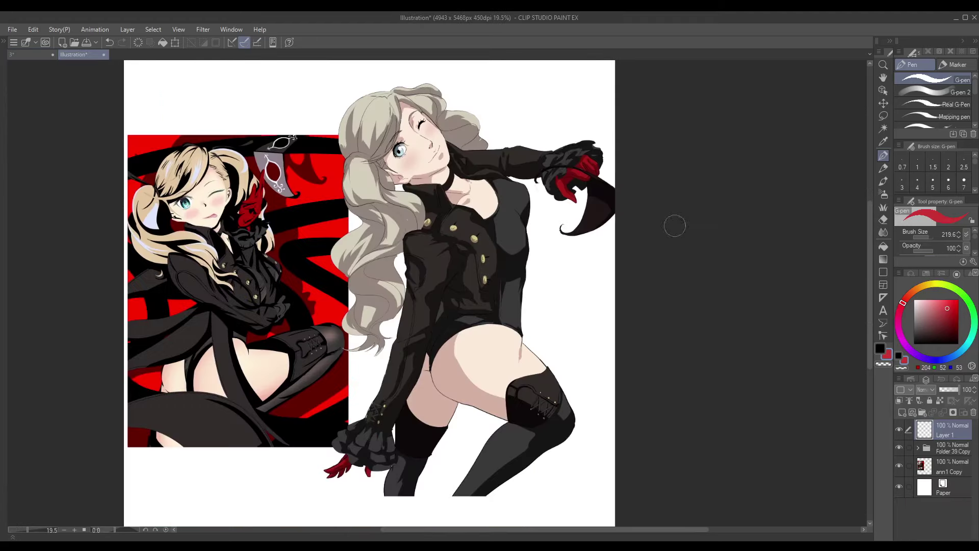
Compare the original seated figure with the gray-haired standing figure in the second illustration.
mouse_move(390, 67)
mouse_down()
mouse_move(342, 115)
mouse_move(586, 448)
mouse_move(600, 112)
mouse_move(380, 71)
mouse_up()
key(ctrl+z)
scroll(586, 326, down, 2)
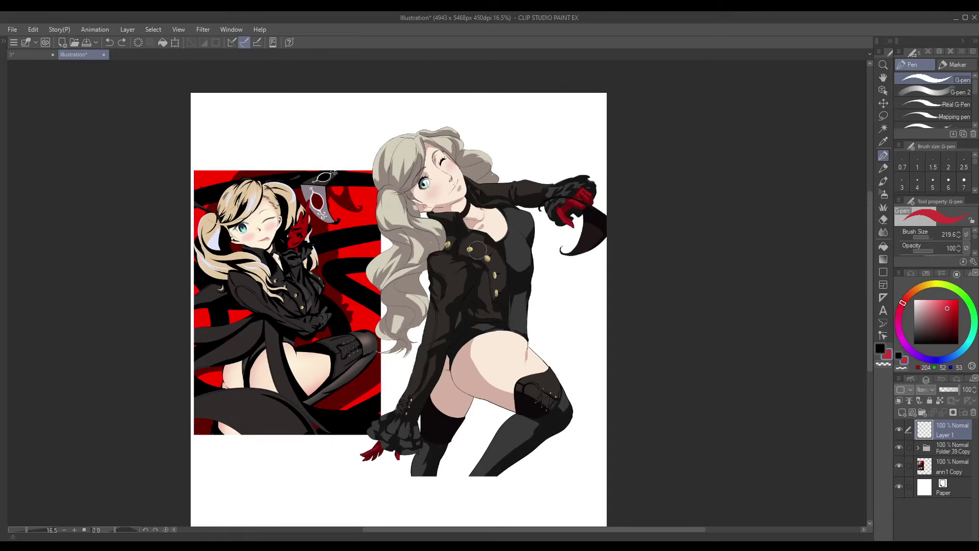
scroll(556, 267, up, 5)
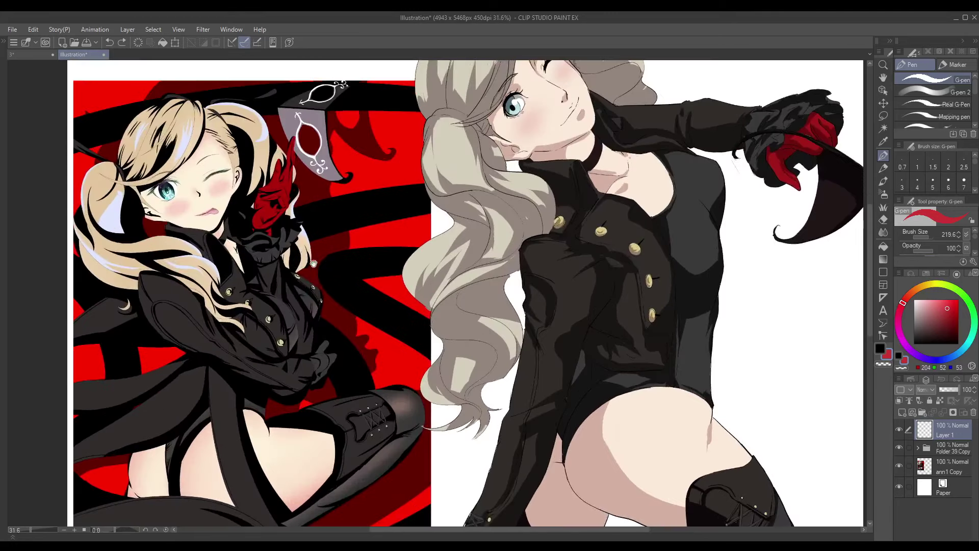
scroll(398, 364, down, 2)
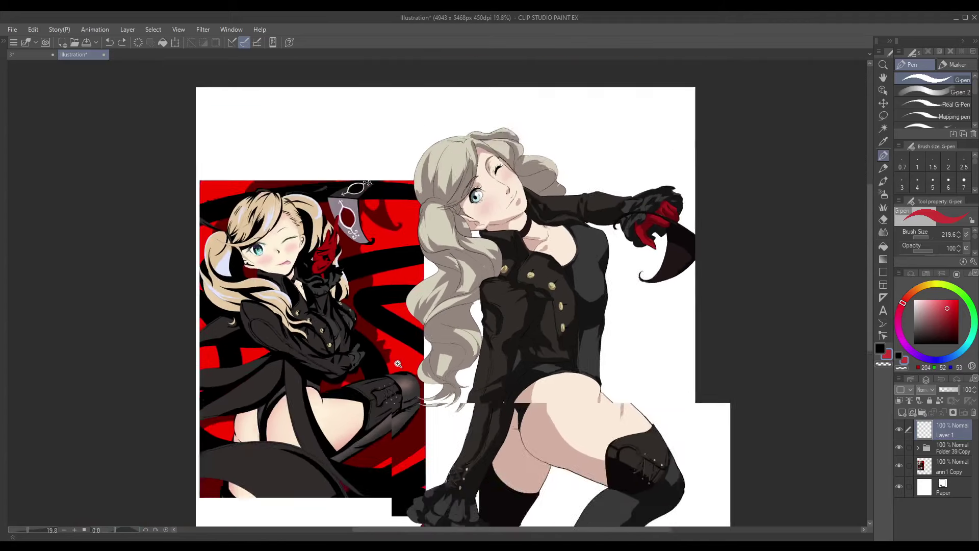
scroll(397, 364, down, 1)
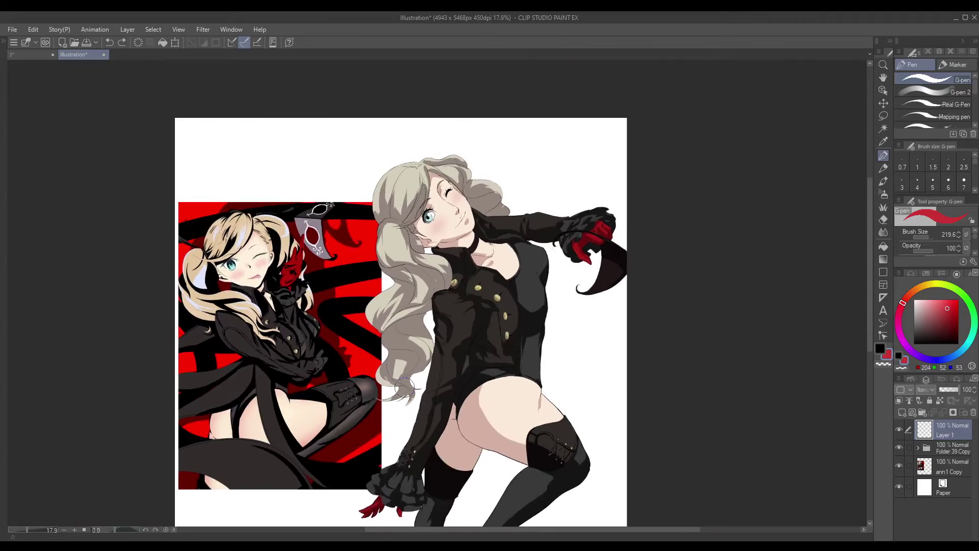
mouse_move(525, 403)
mouse_down()
mouse_move(510, 344)
mouse_move(506, 356)
mouse_up()
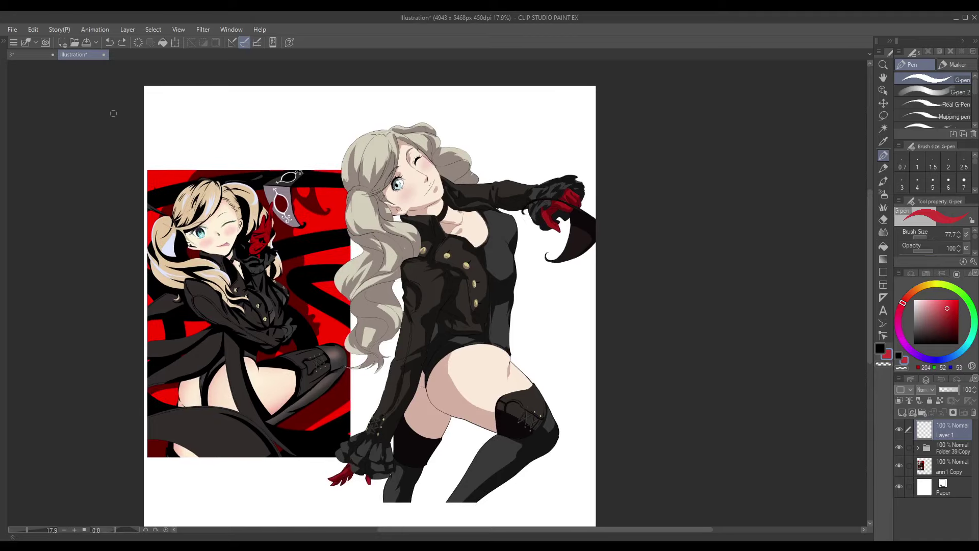
Try drawing a red horizontal line across the canvas above both figures, with a downward arrow over the standing figure.
drag(114, 112, 619, 112)
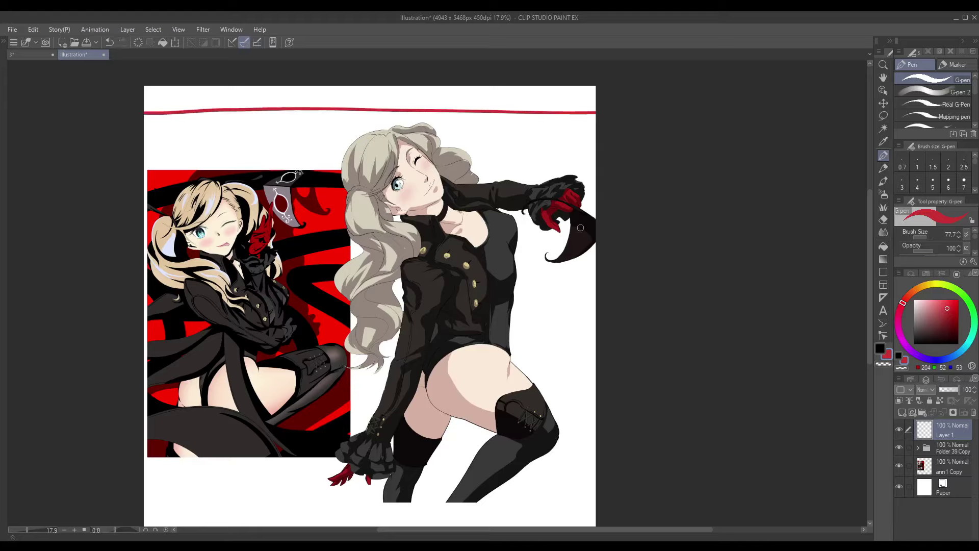
mouse_move(487, 113)
mouse_down()
mouse_move(482, 201)
mouse_move(495, 135)
mouse_up()
scroll(672, 307, down, 2)
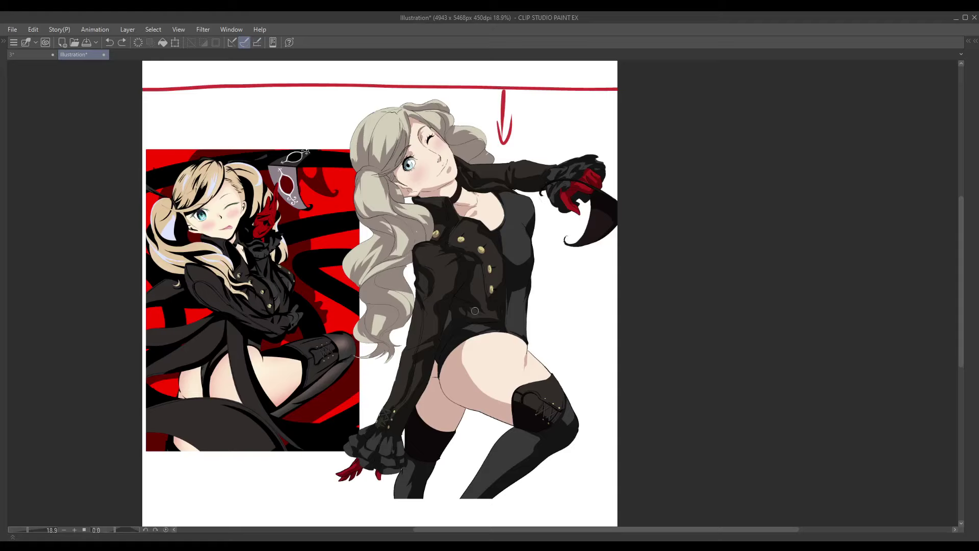
mouse_move(189, 116)
mouse_down()
mouse_move(156, 180)
mouse_move(153, 340)
mouse_move(203, 456)
mouse_move(266, 483)
mouse_move(307, 469)
mouse_move(336, 439)
mouse_move(355, 395)
mouse_move(354, 259)
mouse_move(329, 172)
mouse_move(264, 100)
mouse_move(176, 121)
mouse_up()
key(ctrl+z)
Try tracing the curve of the standing figure's torso and the flow of both arms with red pen lines.
mouse_move(432, 216)
mouse_down()
mouse_move(486, 279)
mouse_move(444, 332)
mouse_up()
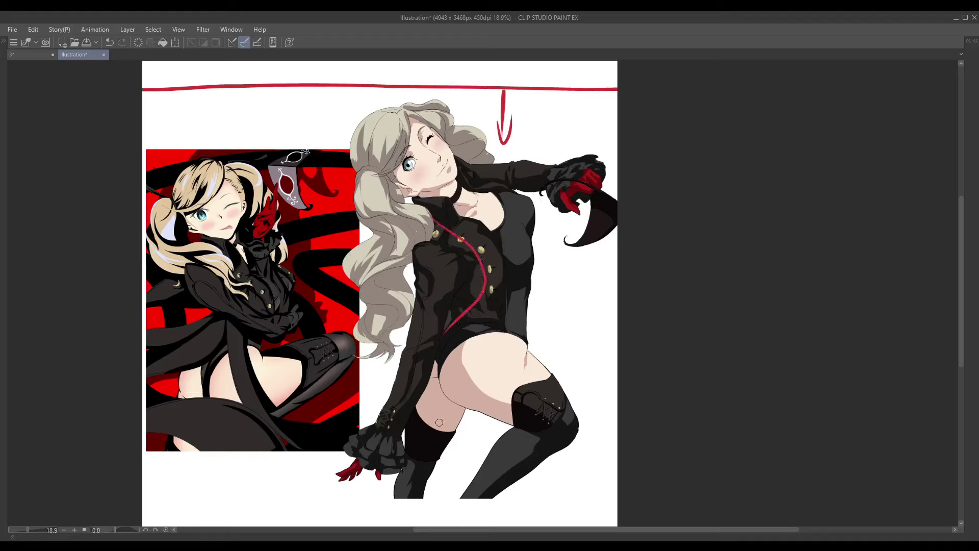
key(ctrl+z)
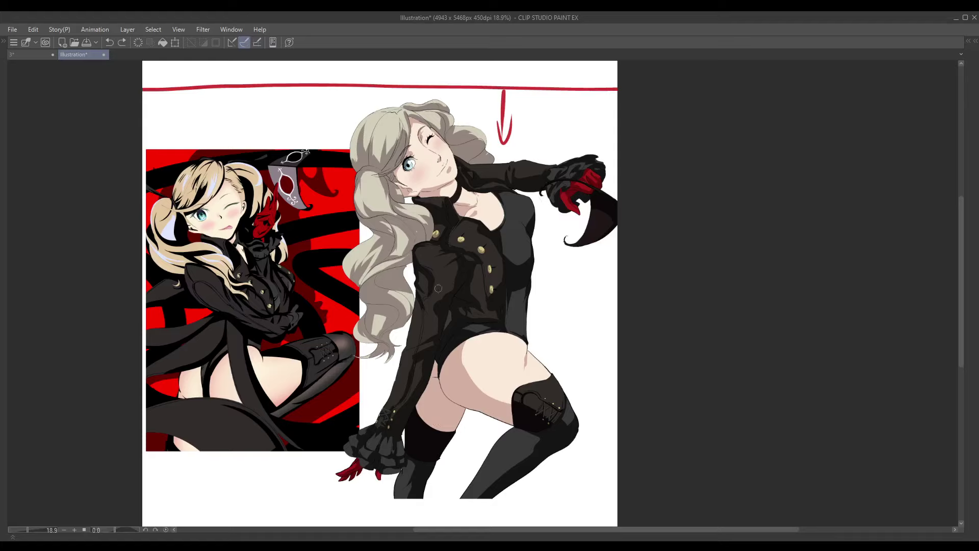
mouse_move(438, 248)
mouse_down()
mouse_move(411, 382)
mouse_move(352, 479)
mouse_up()
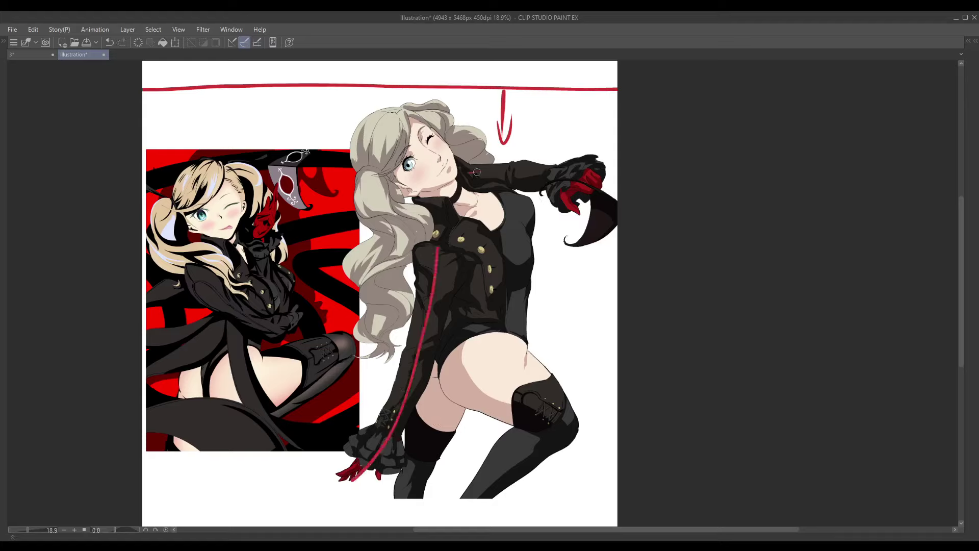
mouse_move(469, 174)
mouse_down()
mouse_move(581, 235)
mouse_move(585, 225)
mouse_up()
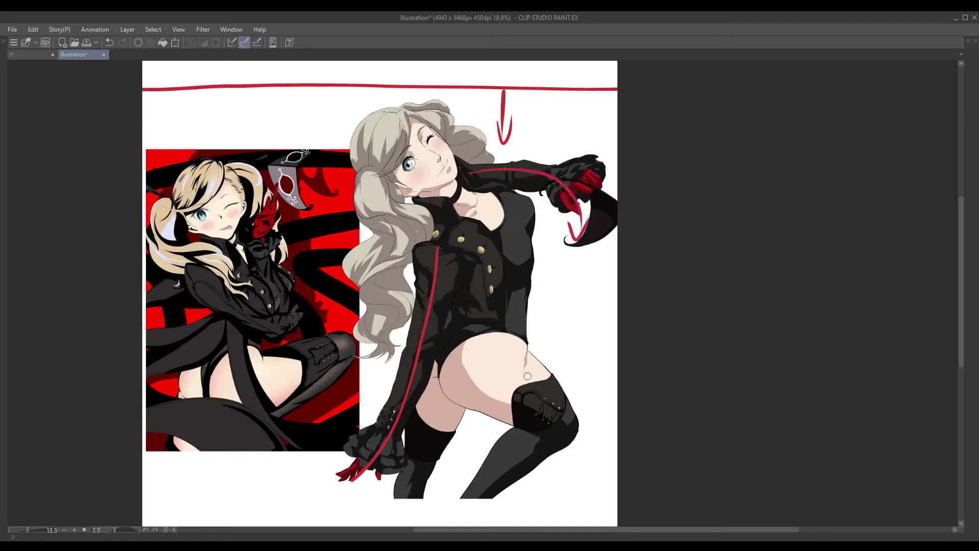
key(ctrl+z)
key(ctrl+z)
key(ctrl+z)
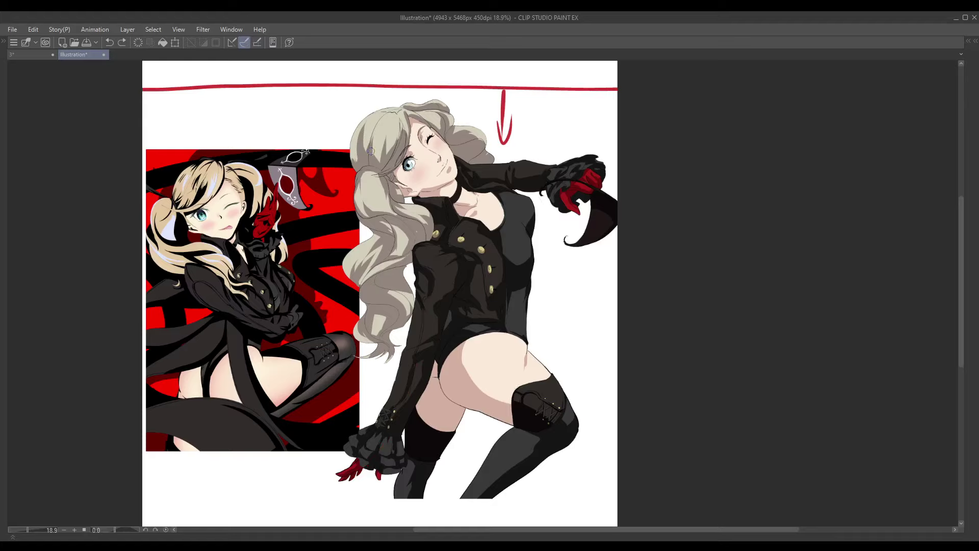
Try sketching sweeping red action lines through the standing figure's body and arms, plus an arrow along the seated figure's thigh.
mouse_move(353, 95)
mouse_down()
mouse_move(453, 156)
mouse_move(506, 271)
mouse_move(504, 409)
mouse_move(448, 525)
mouse_up()
key(ctrl+z)
mouse_move(350, 95)
mouse_down()
mouse_move(414, 134)
mouse_move(466, 207)
mouse_move(484, 295)
mouse_move(474, 394)
mouse_move(435, 496)
mouse_move(417, 515)
mouse_up()
mouse_move(396, 184)
mouse_down()
mouse_move(430, 274)
mouse_move(324, 501)
mouse_up()
mouse_move(441, 158)
mouse_down()
mouse_move(471, 156)
mouse_move(562, 290)
mouse_up()
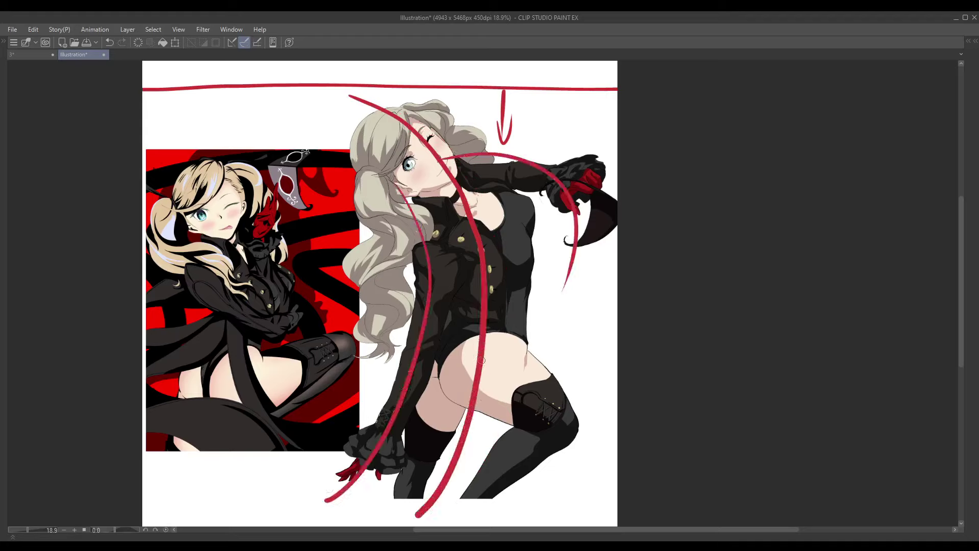
drag(212, 401, 377, 336)
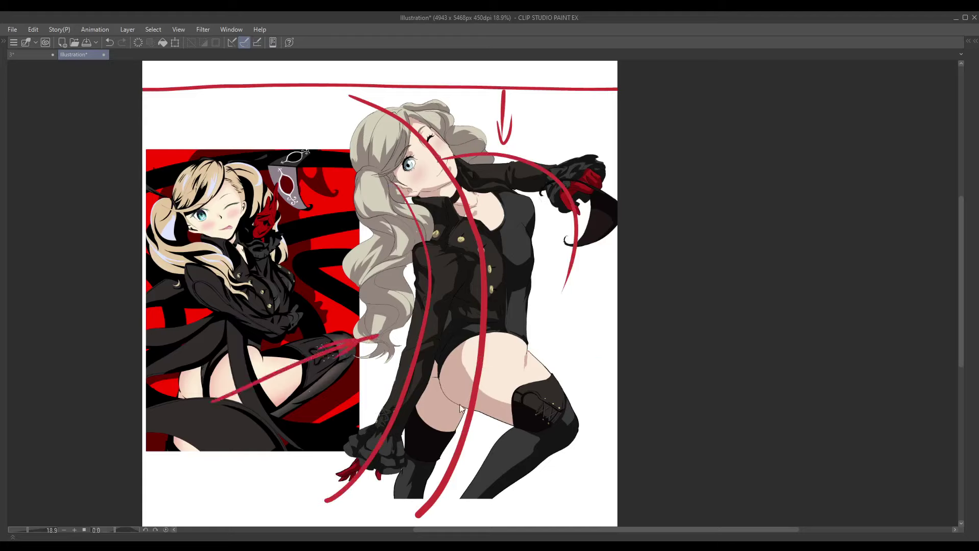
key(ctrl+z)
mouse_move(458, 346)
mouse_down()
mouse_move(495, 362)
mouse_move(545, 426)
mouse_move(453, 525)
mouse_up()
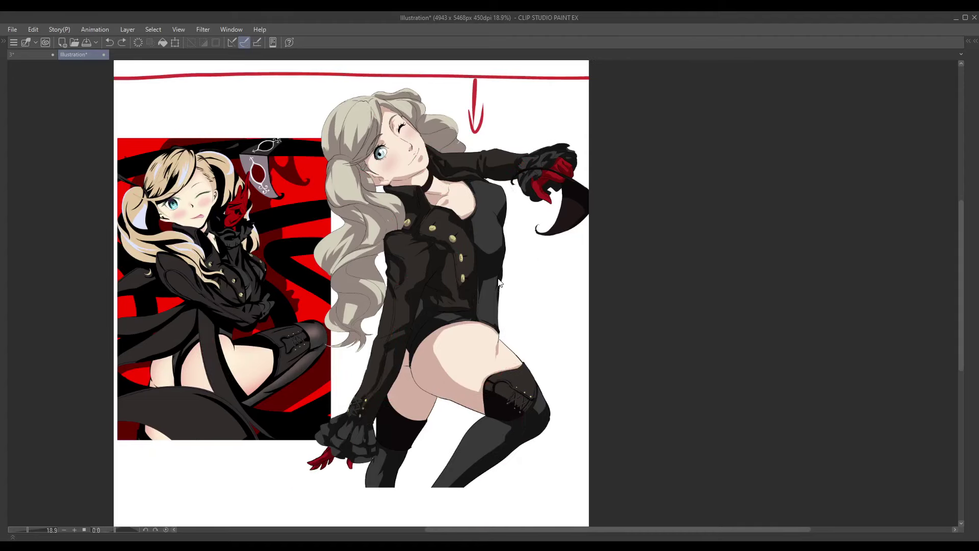
Try outlining the seated figure's hanging coat strip with two red curves and circling the standing figure's waist and hips.
mouse_move(201, 300)
mouse_down()
mouse_move(196, 322)
mouse_move(298, 440)
mouse_up()
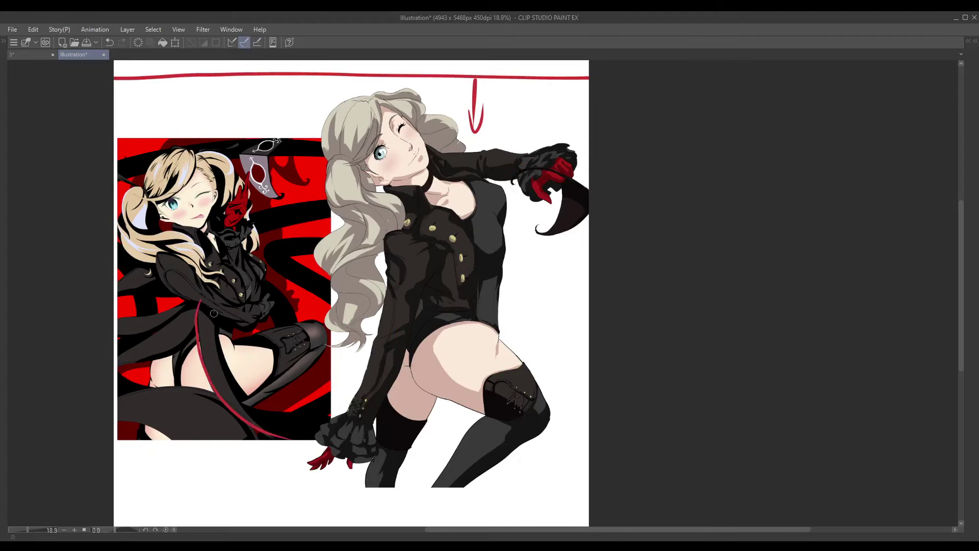
drag(213, 313, 332, 423)
mouse_move(433, 254)
mouse_down()
mouse_move(556, 304)
mouse_move(375, 288)
mouse_up()
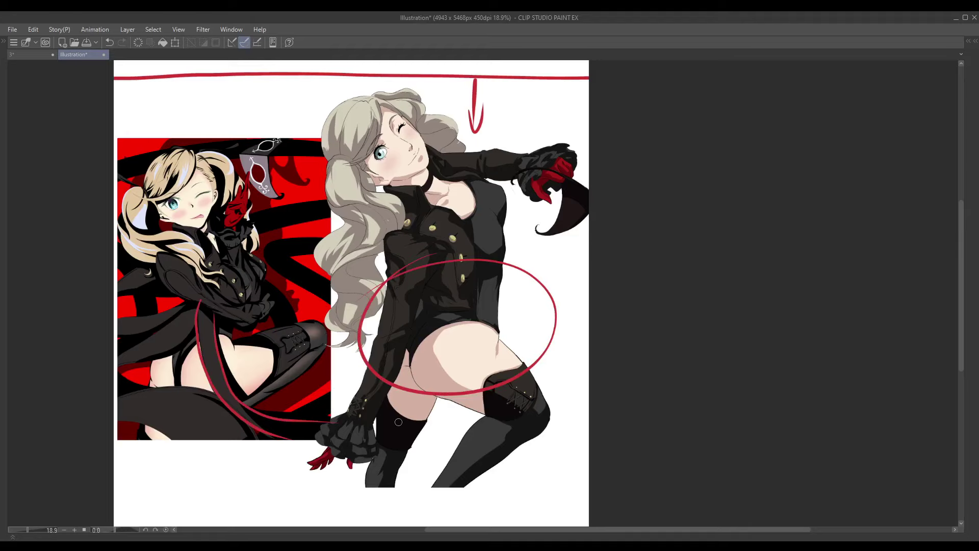
key(ctrl+z)
key(ctrl+z)
key(ctrl+z)
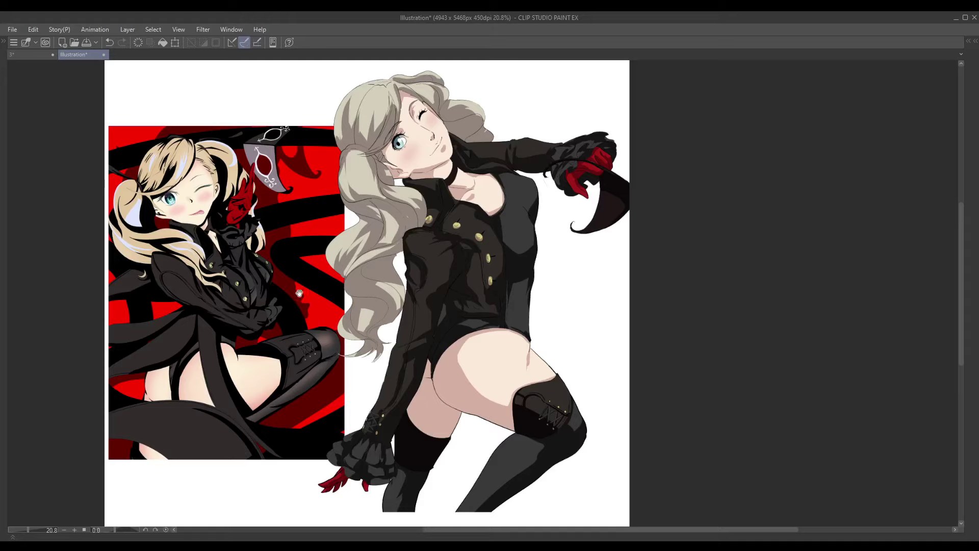
drag(300, 294, 289, 351)
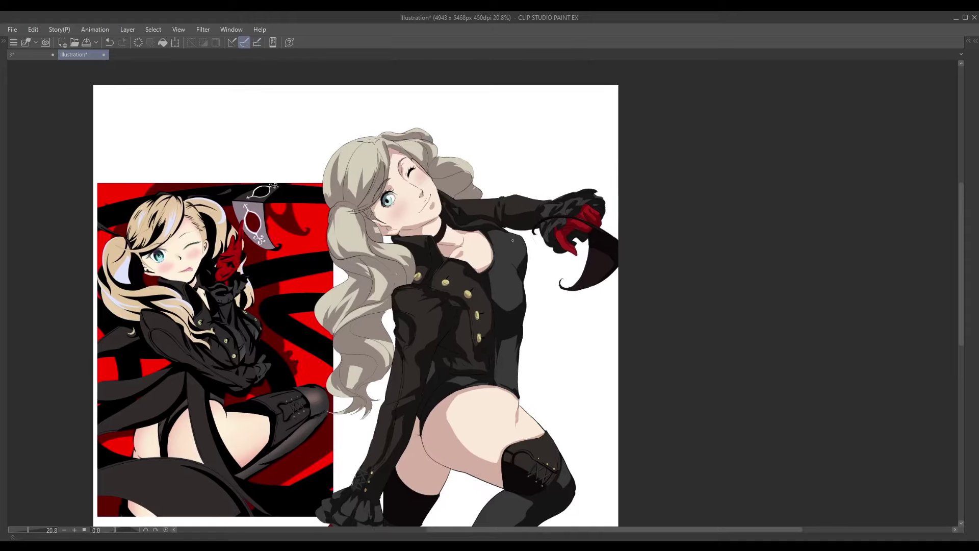
drag(414, 358, 407, 301)
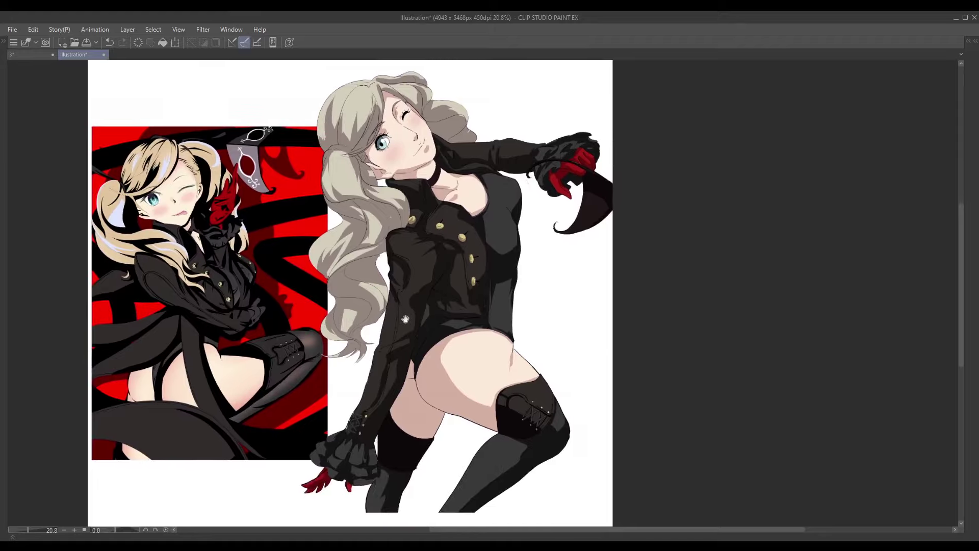